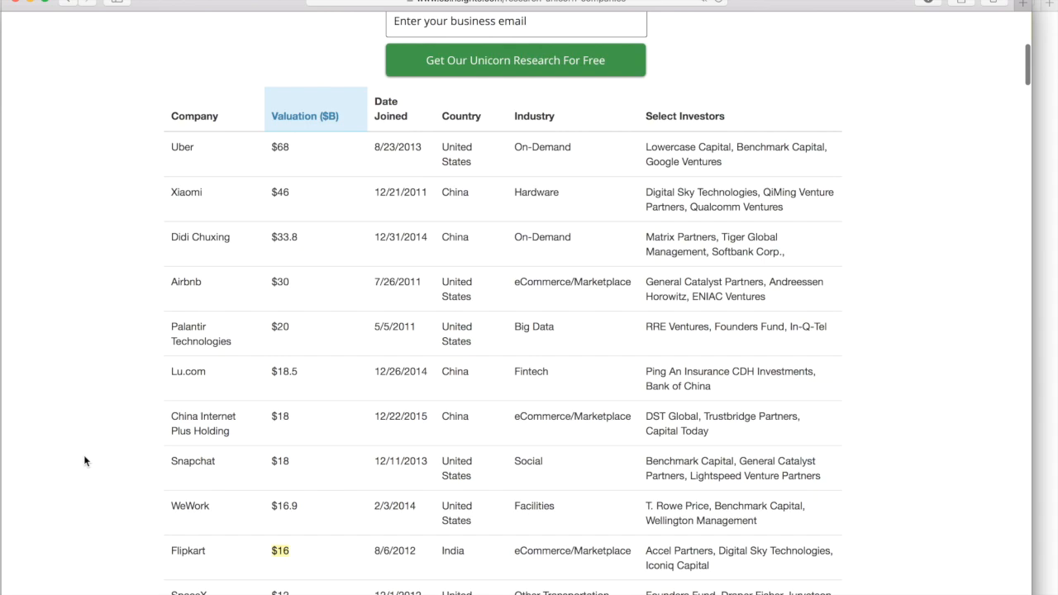
Switch to Exploratory and start a remote data import using the Scrape Web Page source
{"action": "scroll", "coordinate": [84, 460], "scroll_direction": "up", "scroll_amount": 10}
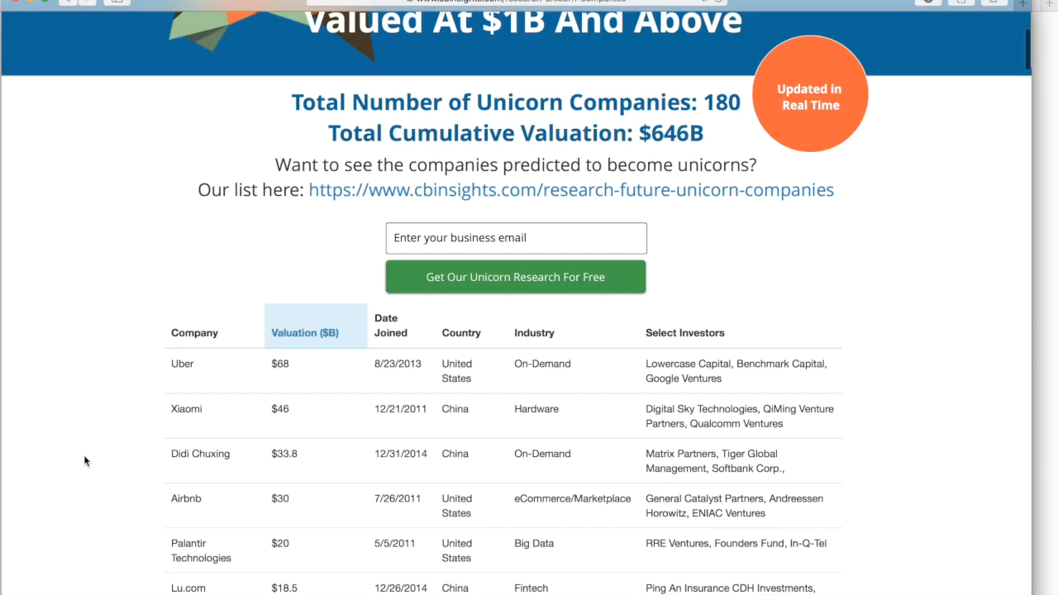
{"action": "key", "text": "super+Tab"}
{"action": "left_click", "coordinate": [134, 310]}
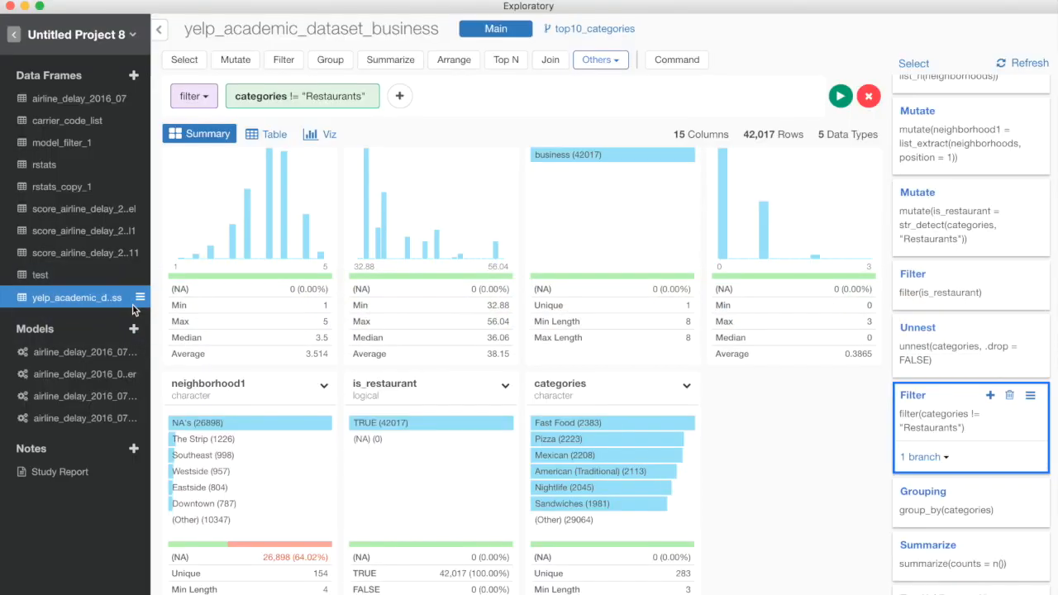
{"action": "left_click", "coordinate": [134, 75]}
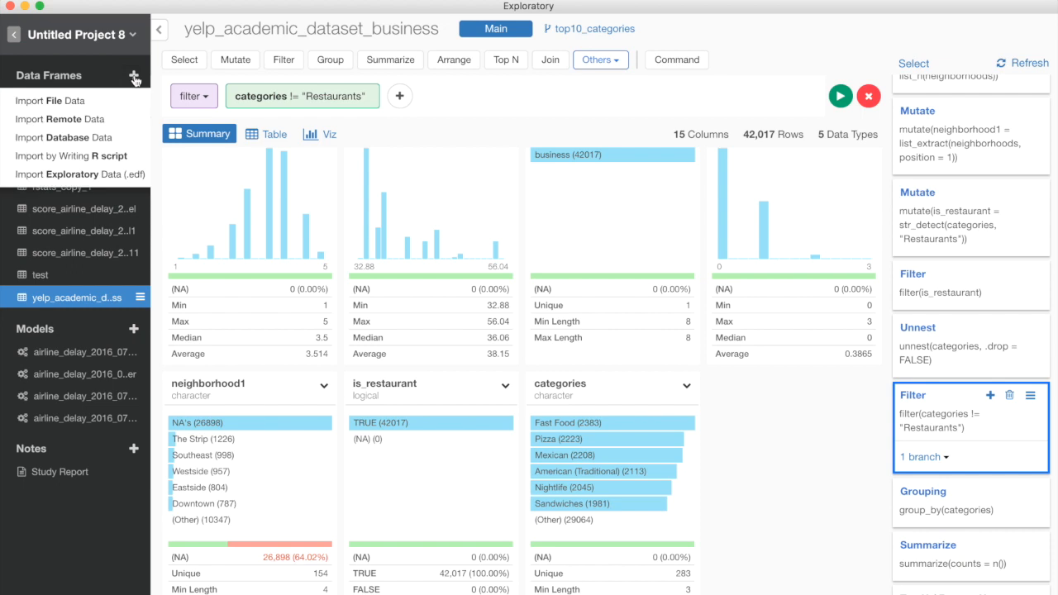
{"action": "left_click", "coordinate": [102, 121]}
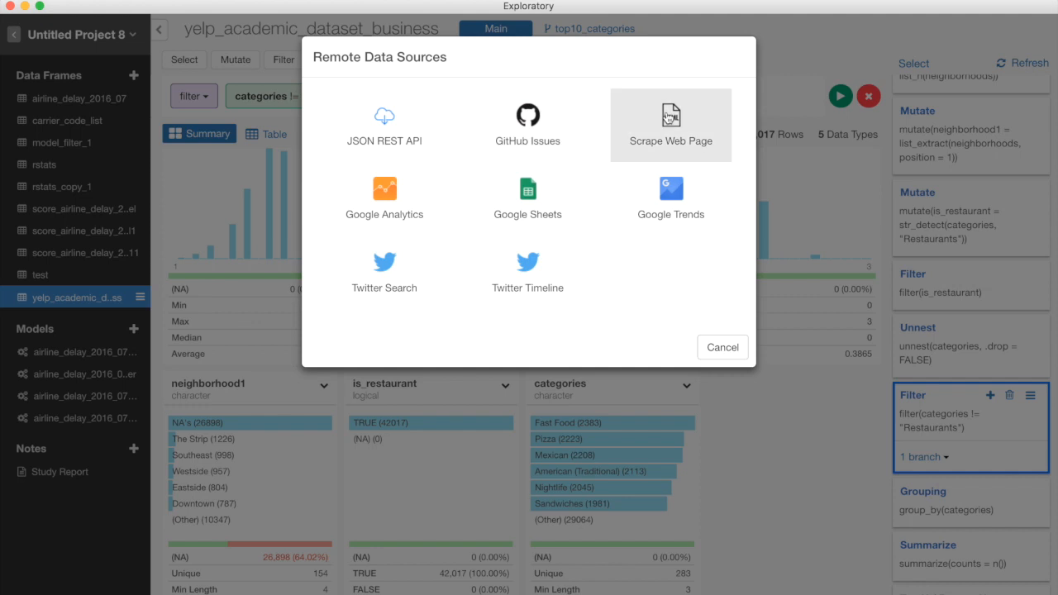
{"action": "left_click", "coordinate": [675, 131]}
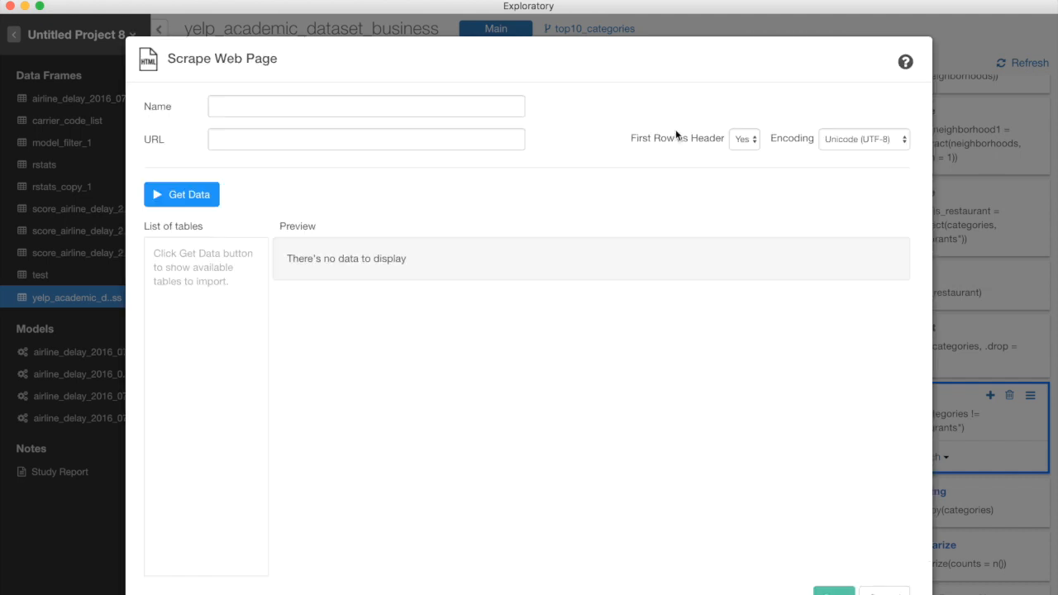
{"action": "key", "text": "super+Tab"}
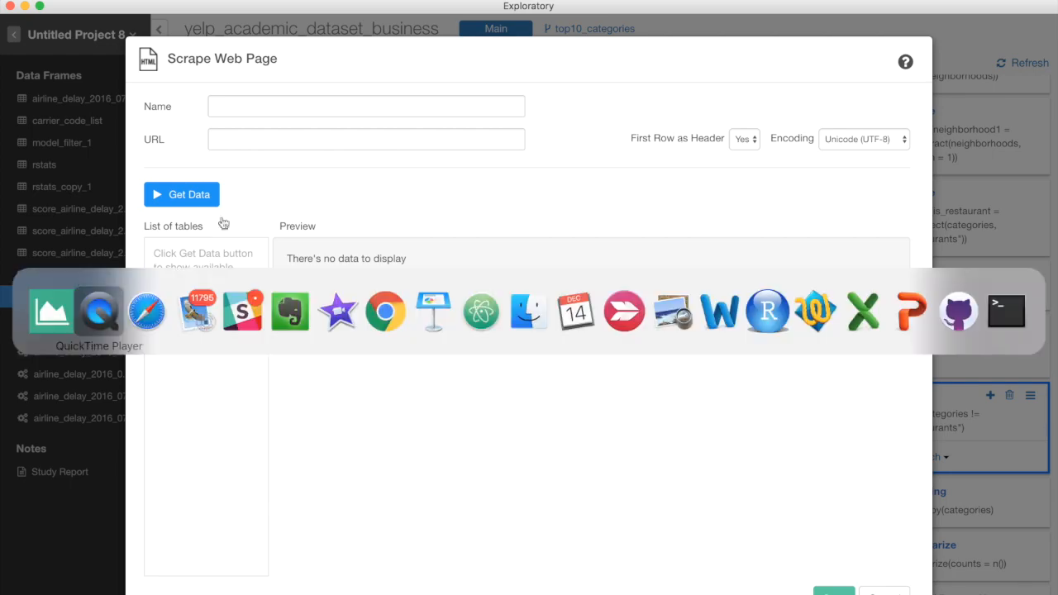
{"action": "left_click", "coordinate": [540, 10]}
{"action": "key", "text": "super+c"}
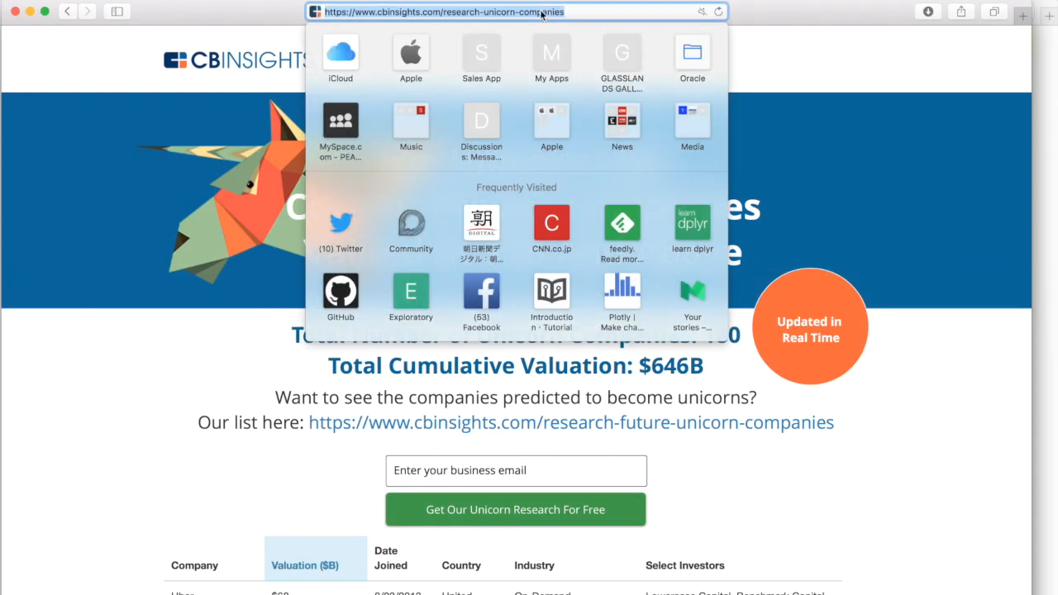
{"action": "left_click", "coordinate": [104, 316]}
{"action": "left_click", "coordinate": [333, 130]}
{"action": "key", "text": "super+v"}
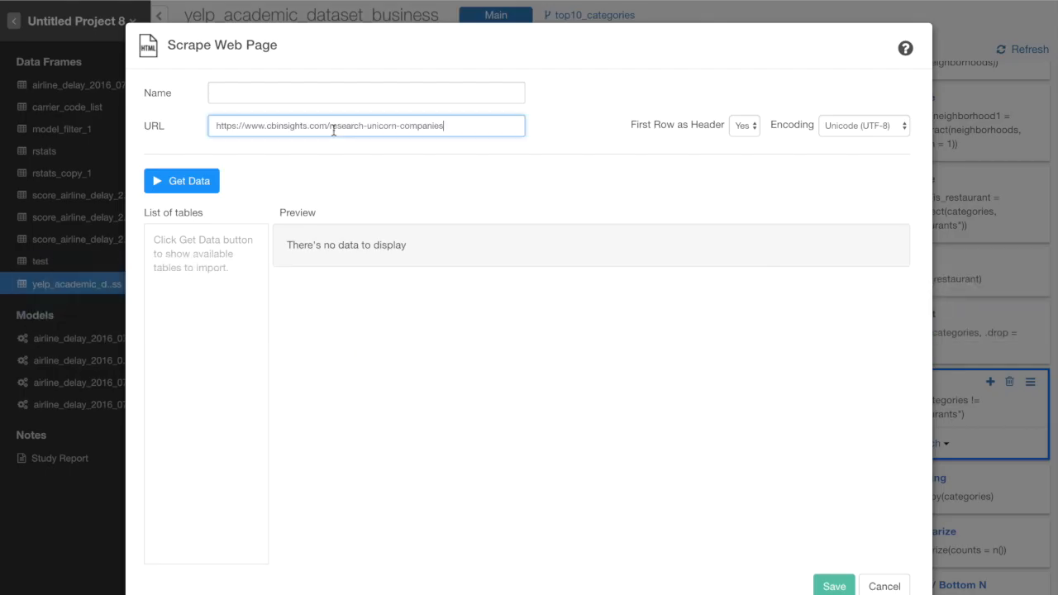
{"action": "left_click", "coordinate": [192, 179]}
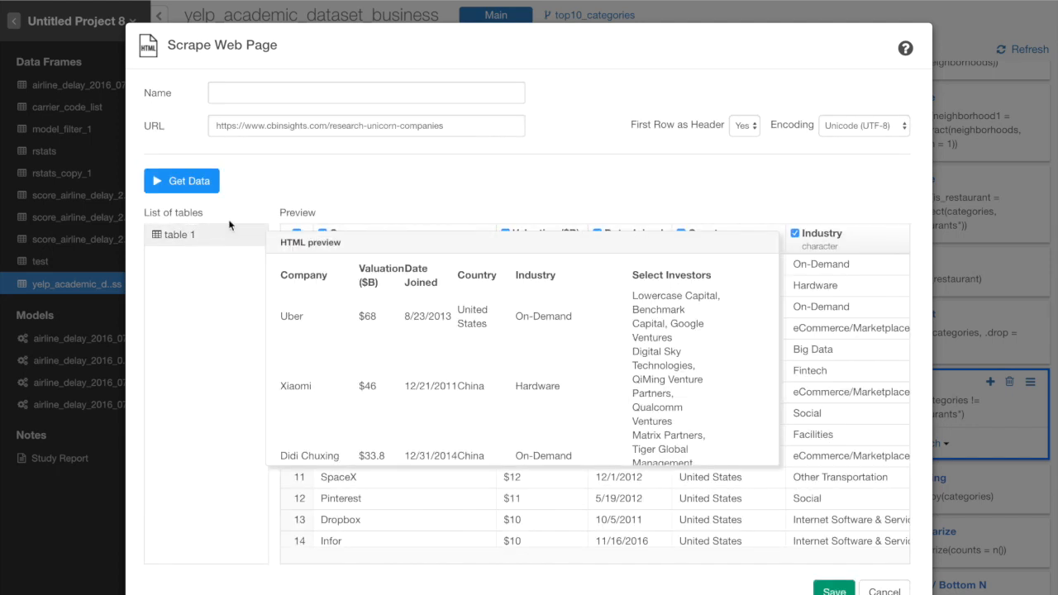
Name the scraped data frame unicorns and save the import
{"action": "left_click", "coordinate": [327, 94]}
{"action": "type", "text": "uni"}
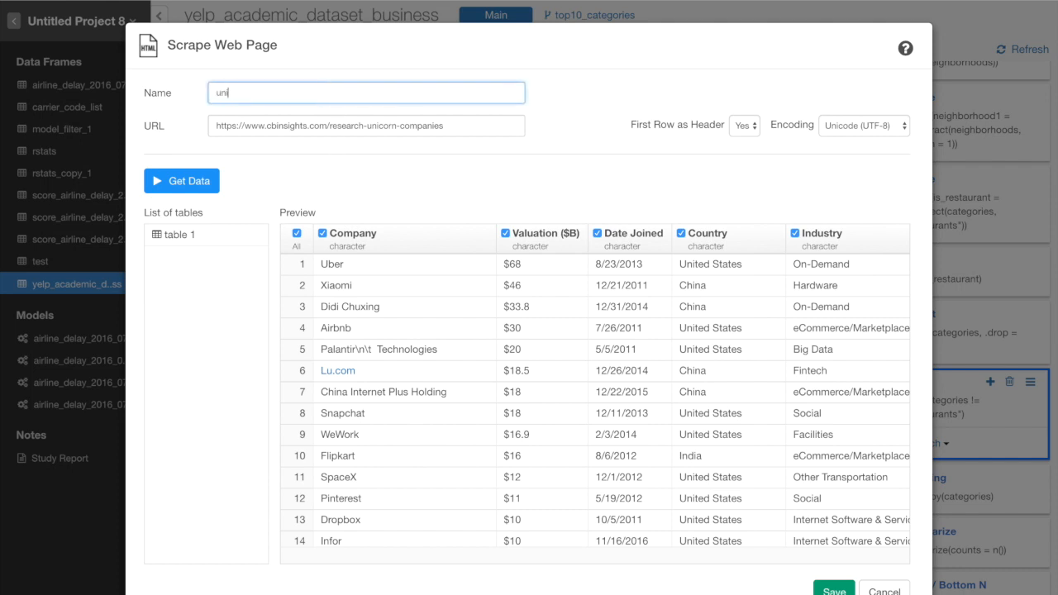
{"action": "type", "text": "corns"}
{"action": "left_click", "coordinate": [828, 590]}
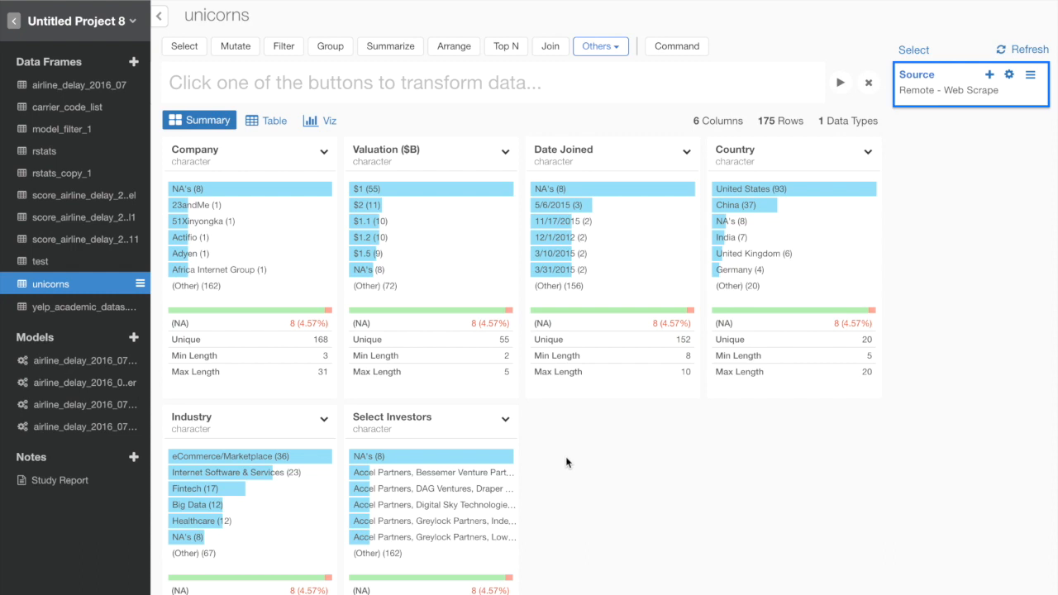
Examine the imported rows and columns in table form, compare them with the source web page in Safari, and return to the column summary
{"action": "left_click", "coordinate": [269, 125]}
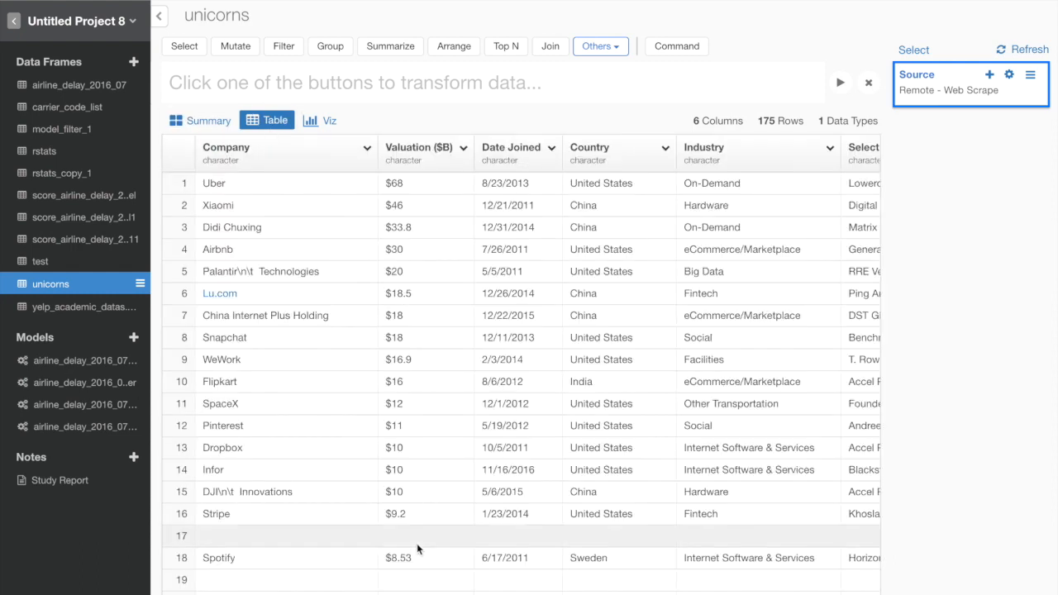
{"action": "scroll", "coordinate": [416, 543], "scroll_direction": "right", "scroll_amount": 10}
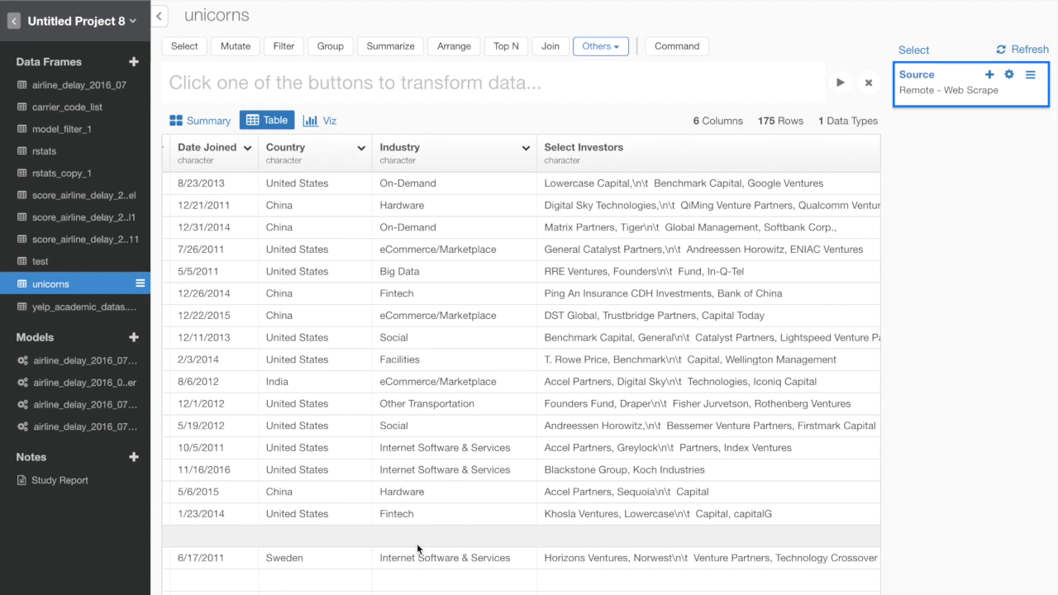
{"action": "scroll", "coordinate": [416, 543], "scroll_direction": "left", "scroll_amount": 10}
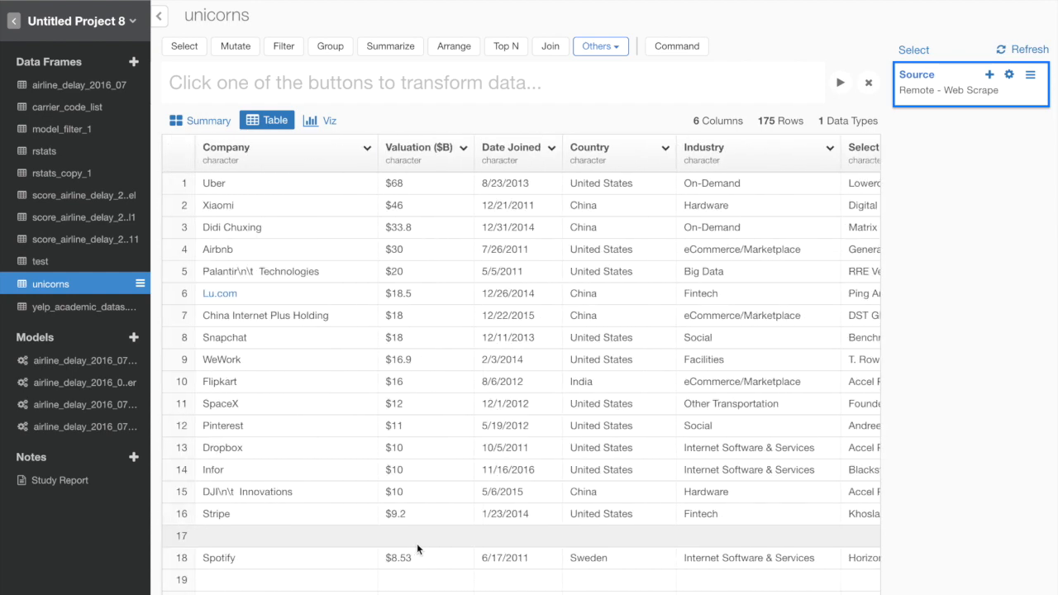
{"action": "key", "text": "super+Tab"}
{"action": "scroll", "coordinate": [248, 356], "scroll_direction": "down", "scroll_amount": 15}
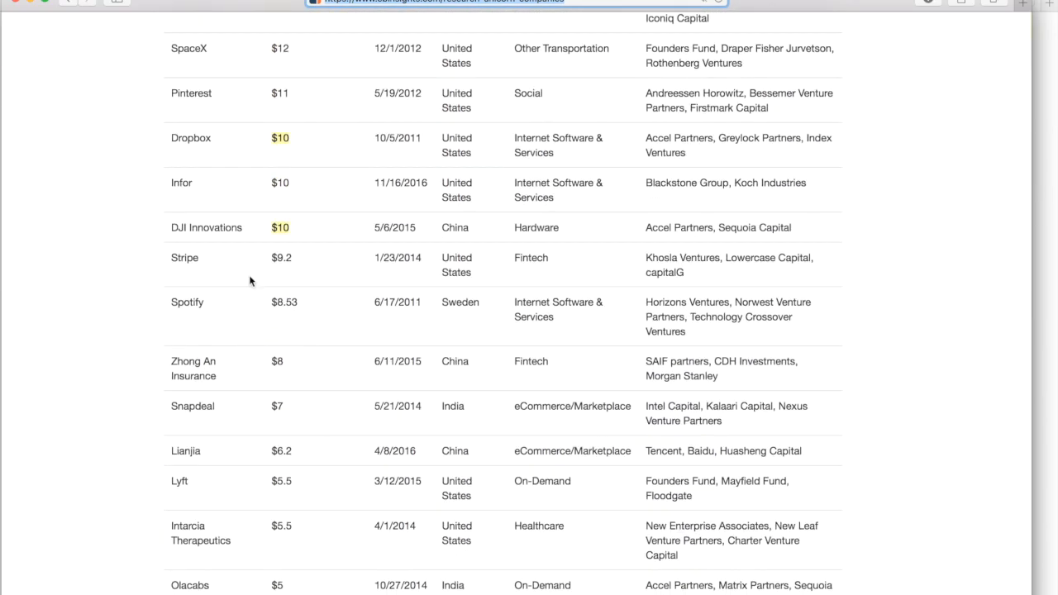
{"action": "key", "text": "super+Tab"}
{"action": "left_click", "coordinate": [217, 121]}
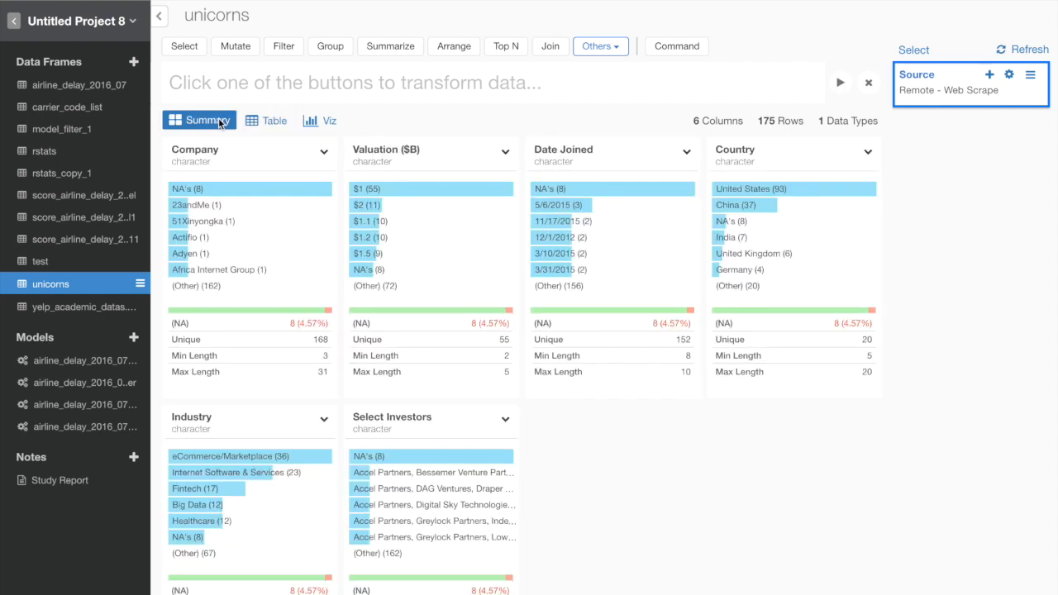
Remove the empty rows from the unicorns data frame
{"action": "left_click", "coordinate": [598, 48]}
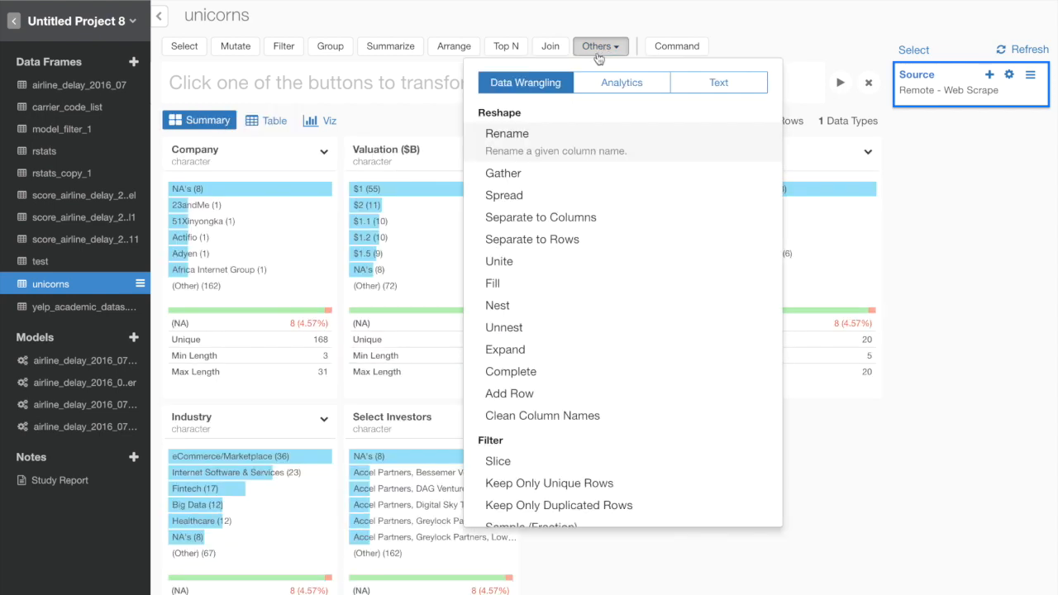
{"action": "scroll", "coordinate": [609, 302], "scroll_direction": "down", "scroll_amount": 5}
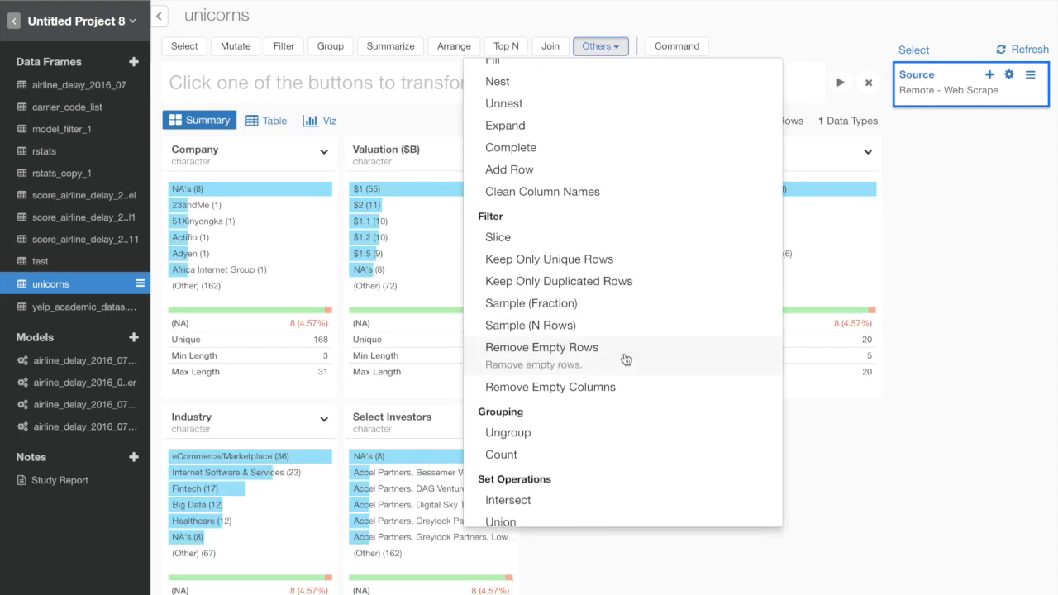
{"action": "left_click", "coordinate": [626, 358]}
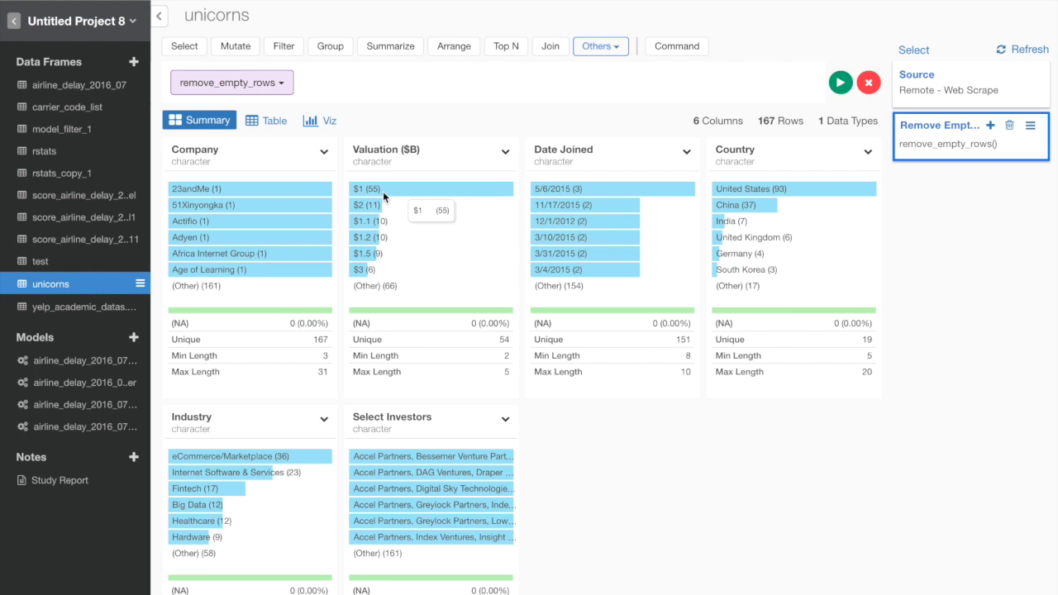
Convert the existing Valuation ($B) column to a number with extract_numeric and run the transformation
{"action": "left_click", "coordinate": [505, 152]}
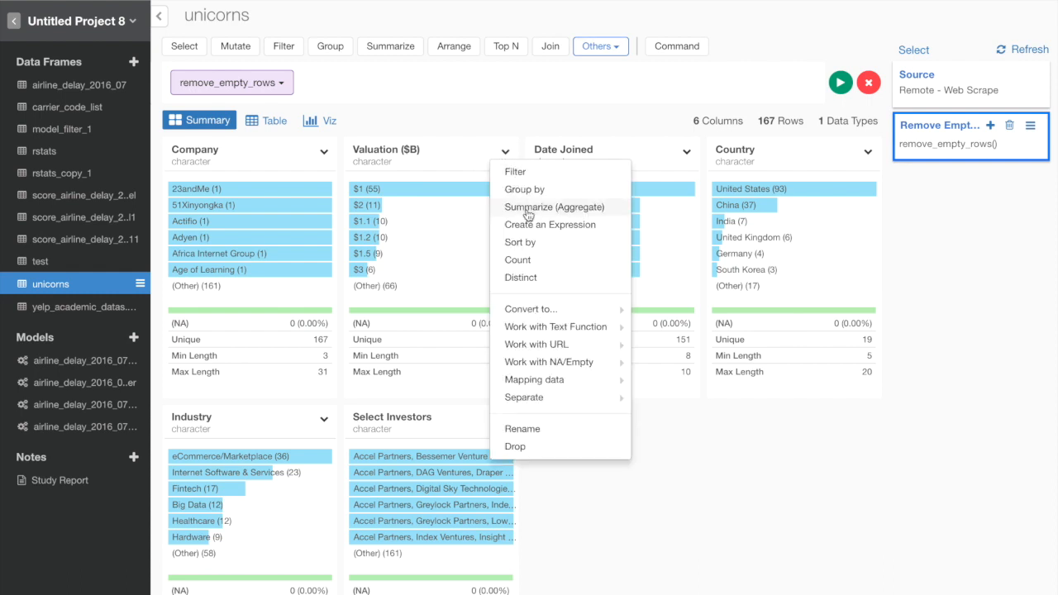
{"action": "mouse_move", "coordinate": [536, 312]}
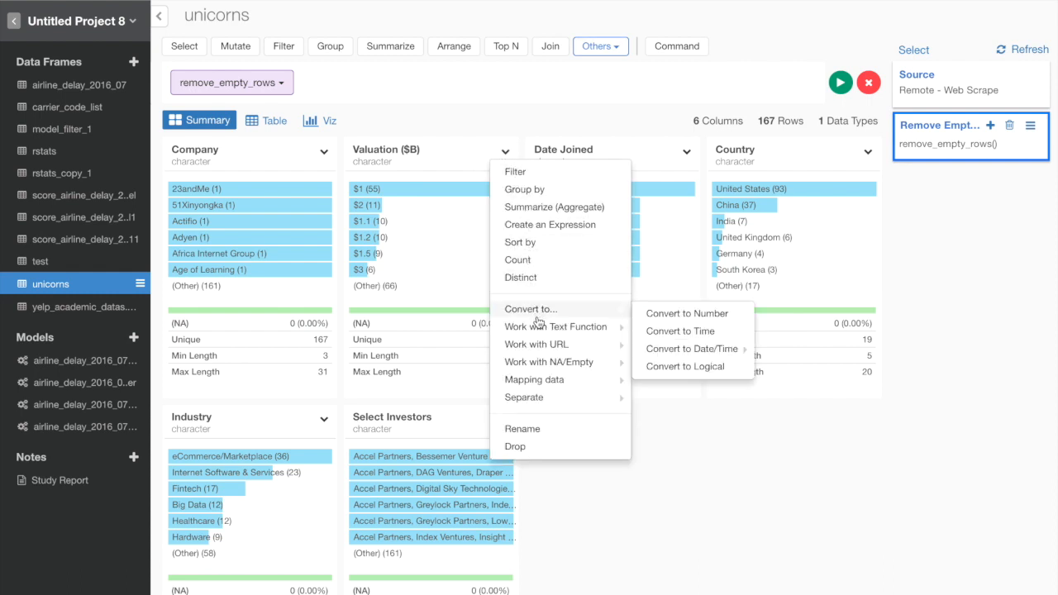
{"action": "left_click", "coordinate": [654, 315]}
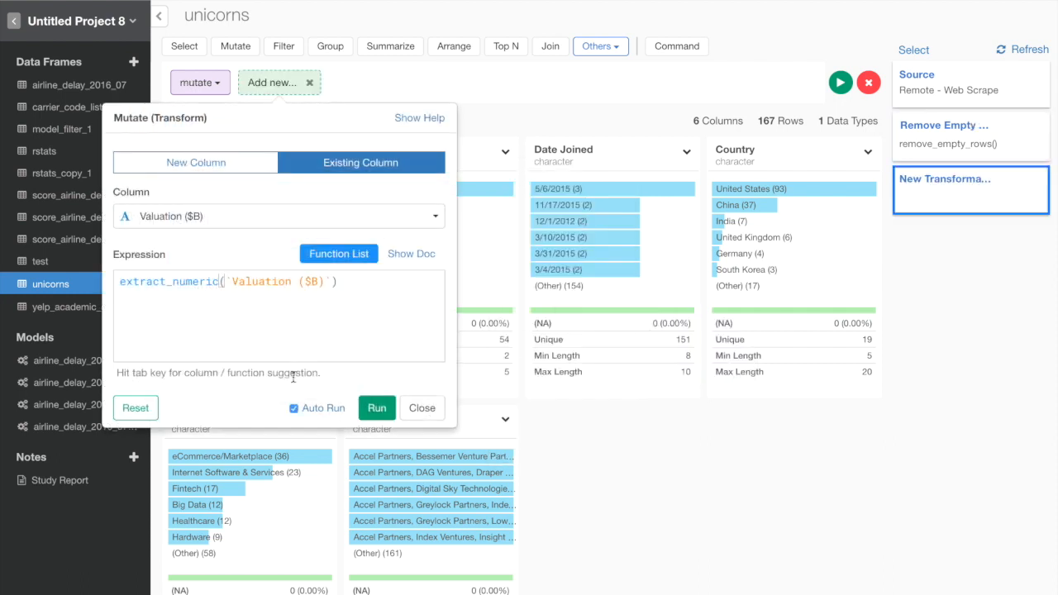
{"action": "left_click", "coordinate": [373, 407]}
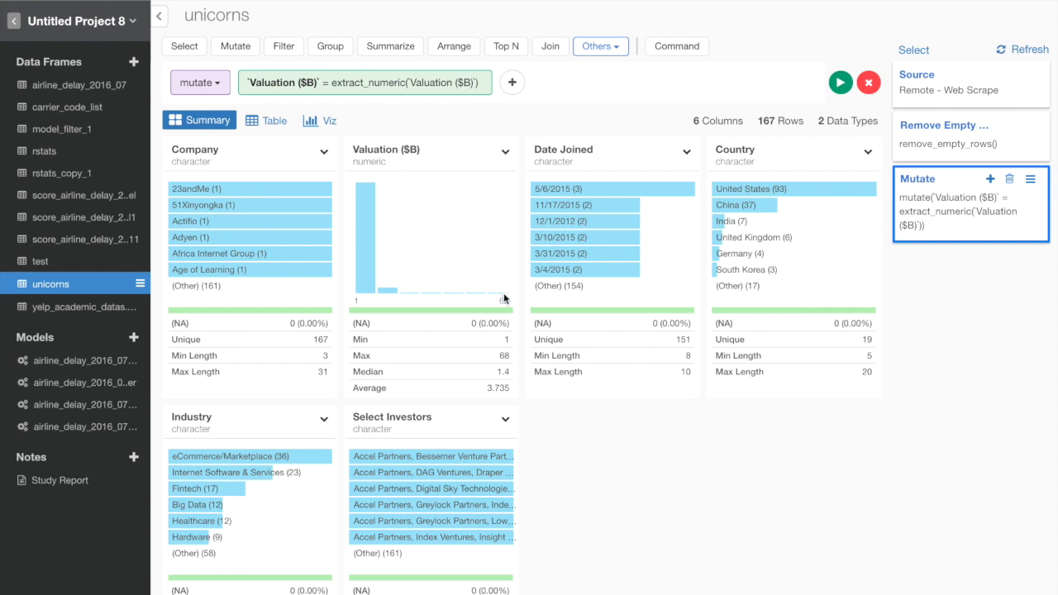
Collapse the data frame sidebar and set up a conversion of Date Joined to a date in Month, Day, Year order
{"action": "left_click", "coordinate": [159, 19]}
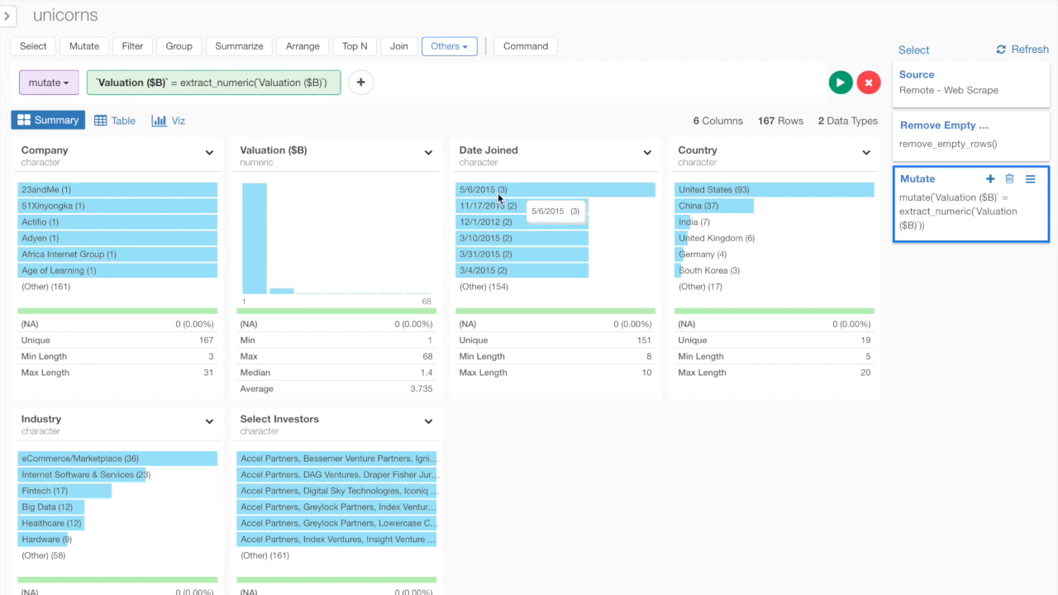
{"action": "left_click", "coordinate": [647, 153]}
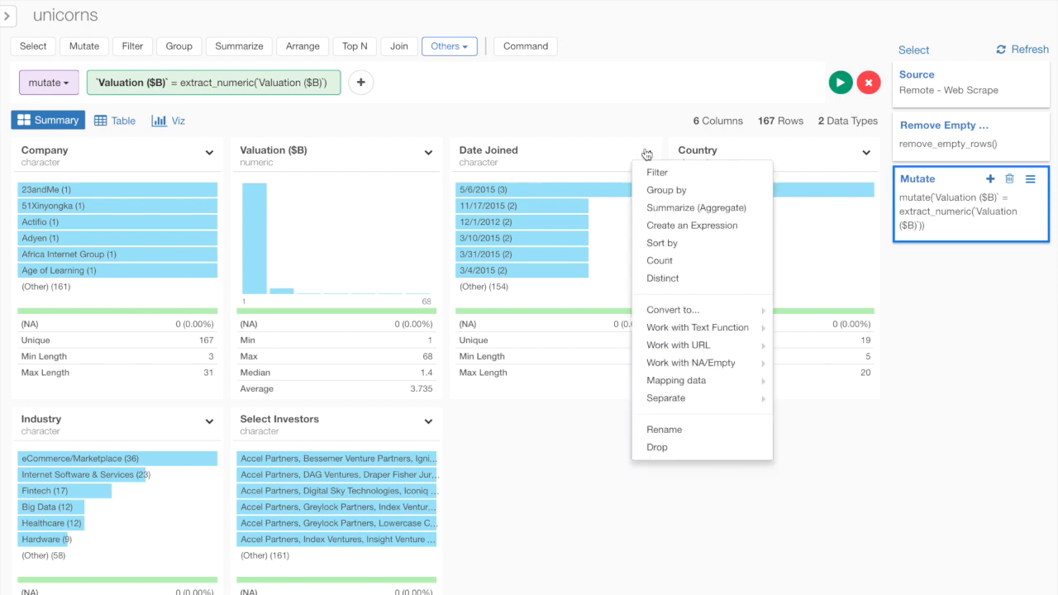
{"action": "mouse_move", "coordinate": [714, 309]}
{"action": "mouse_move", "coordinate": [818, 355]}
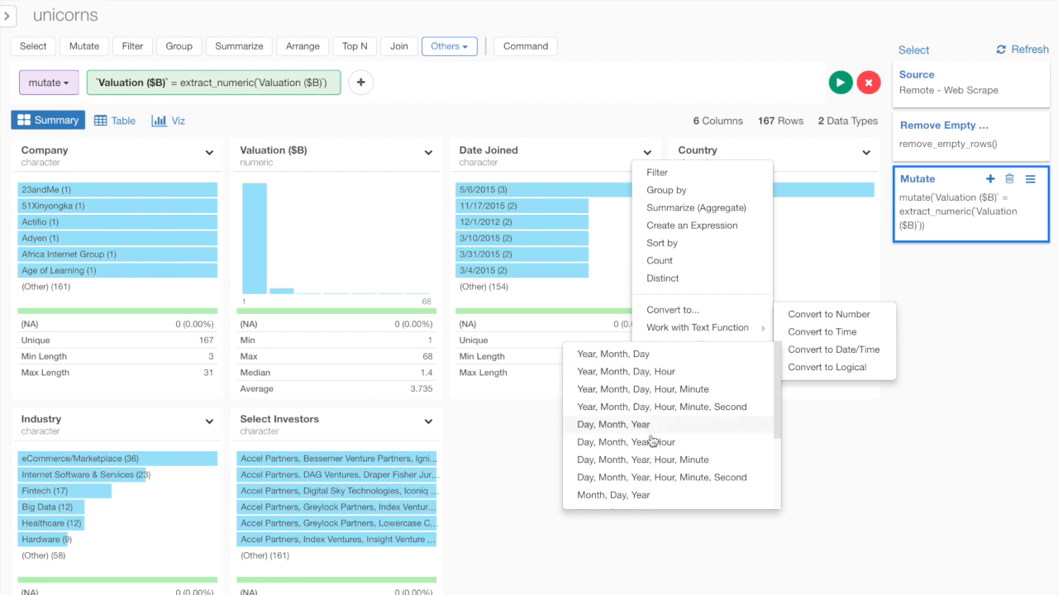
{"action": "scroll", "coordinate": [652, 442], "scroll_direction": "down", "scroll_amount": 1}
{"action": "scroll", "coordinate": [651, 444], "scroll_direction": "down", "scroll_amount": 2}
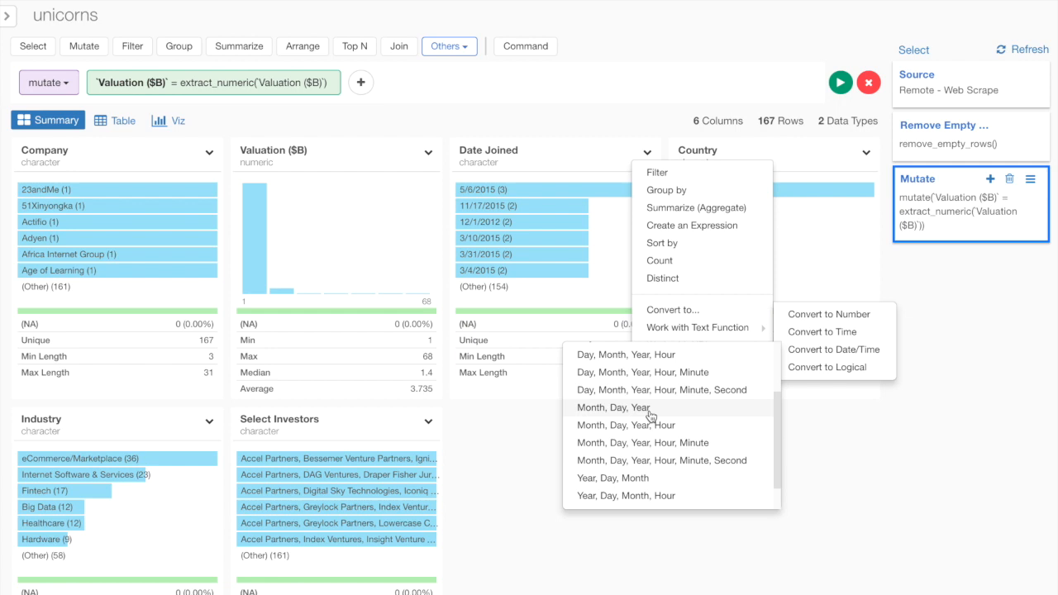
{"action": "left_click", "coordinate": [652, 408]}
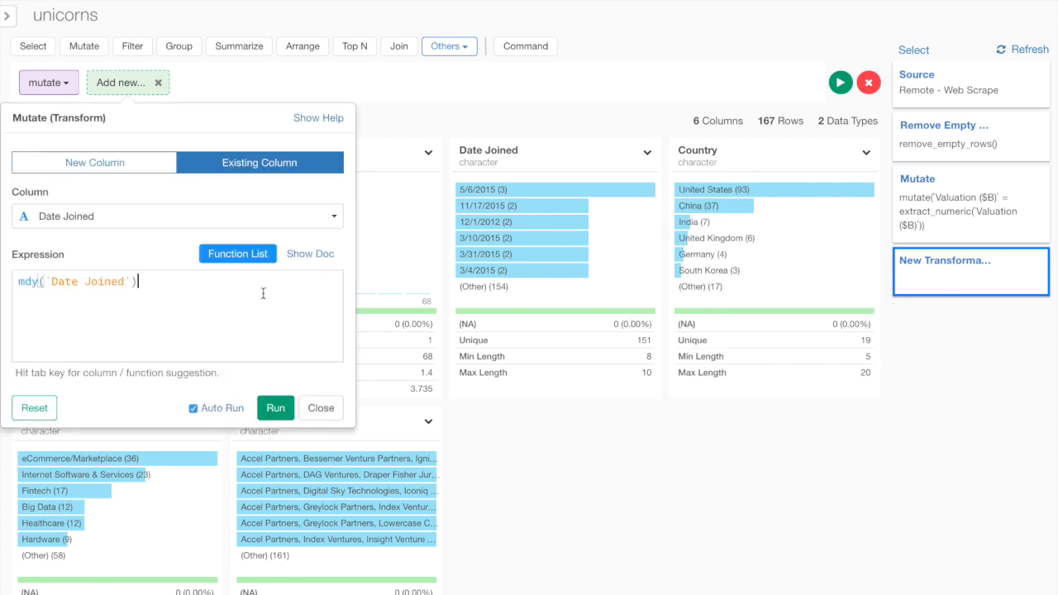
Look through the function categories available for expressions, then run the mdy conversion on Date Joined
{"action": "left_click", "coordinate": [219, 290]}
{"action": "left_click", "coordinate": [245, 254]}
{"action": "left_click", "coordinate": [461, 169]}
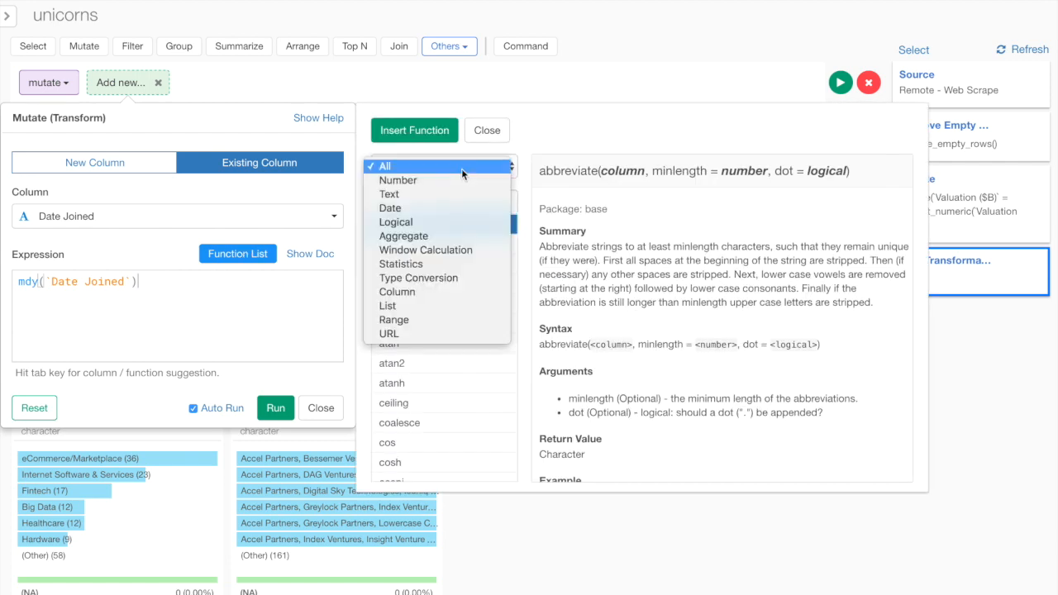
{"action": "left_click", "coordinate": [461, 169]}
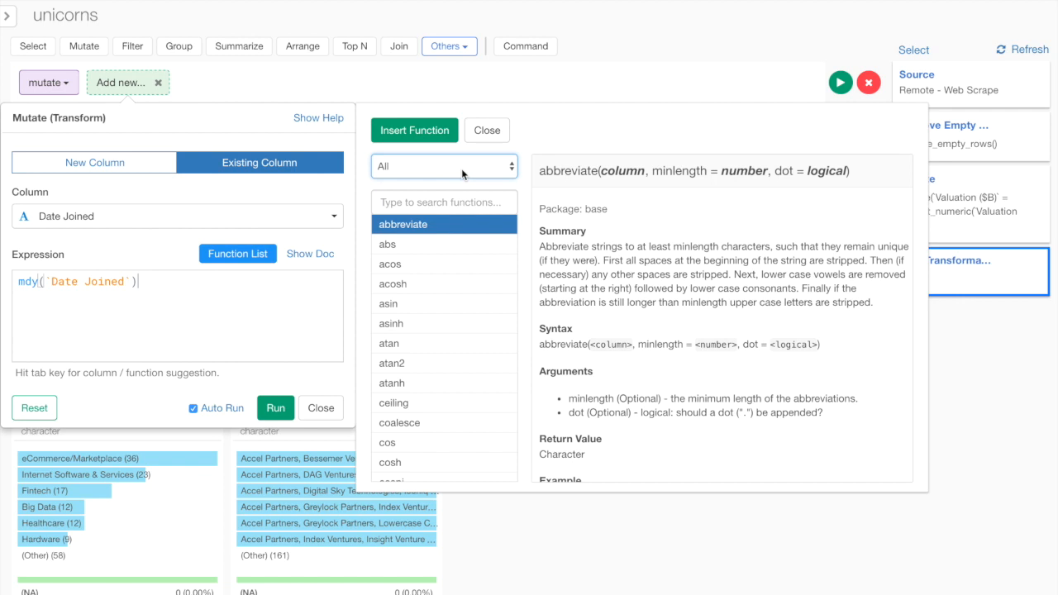
{"action": "left_click", "coordinate": [487, 130]}
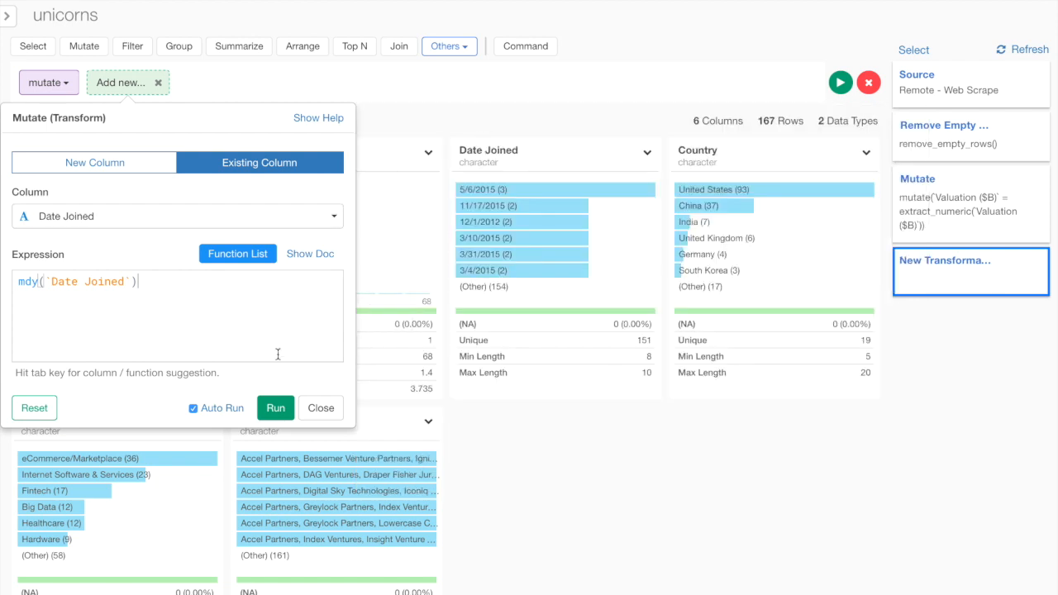
{"action": "left_click", "coordinate": [276, 408]}
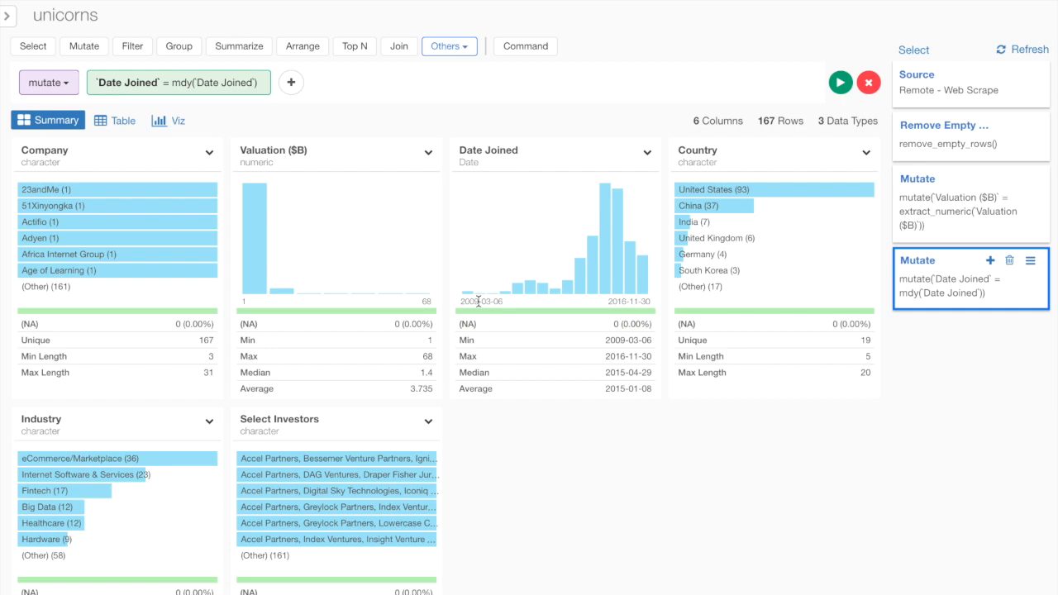
Visualize the data as a bar chart with Date Joined on the X axis
{"action": "left_click", "coordinate": [159, 123]}
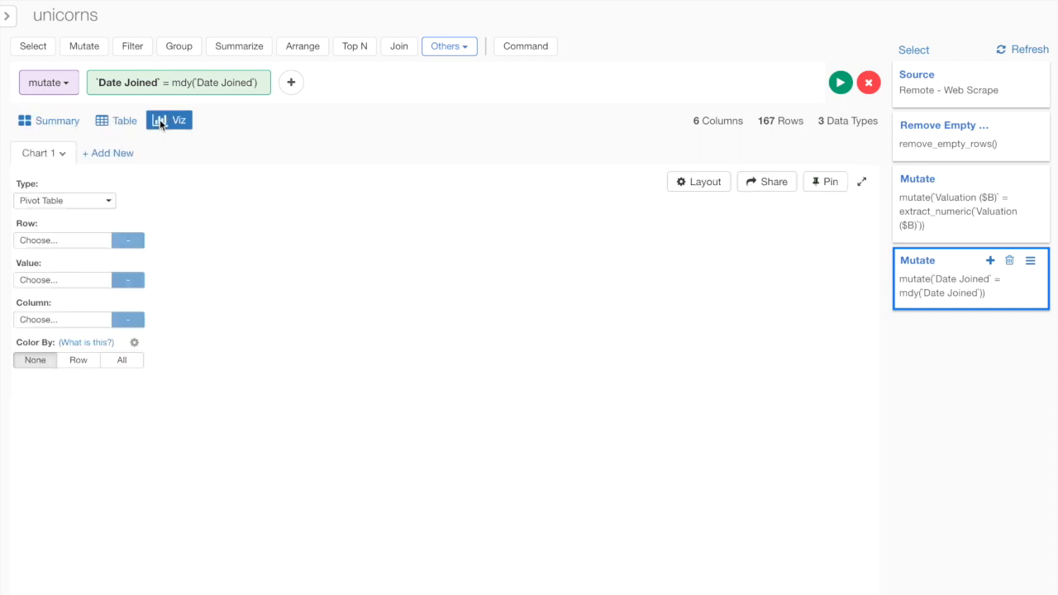
{"action": "left_click", "coordinate": [61, 196]}
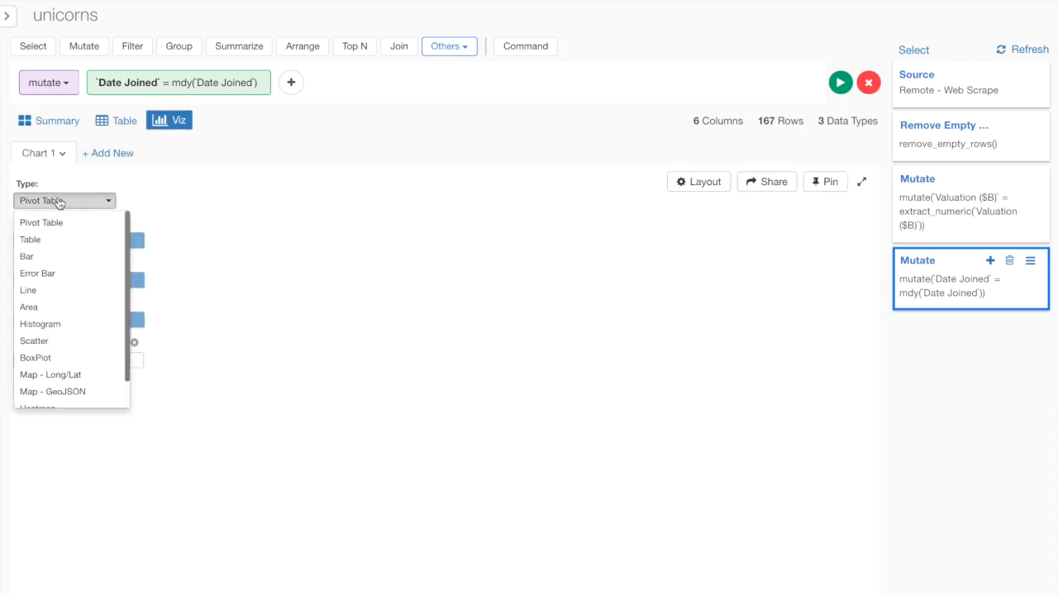
{"action": "left_click", "coordinate": [61, 257]}
{"action": "left_click", "coordinate": [81, 283]}
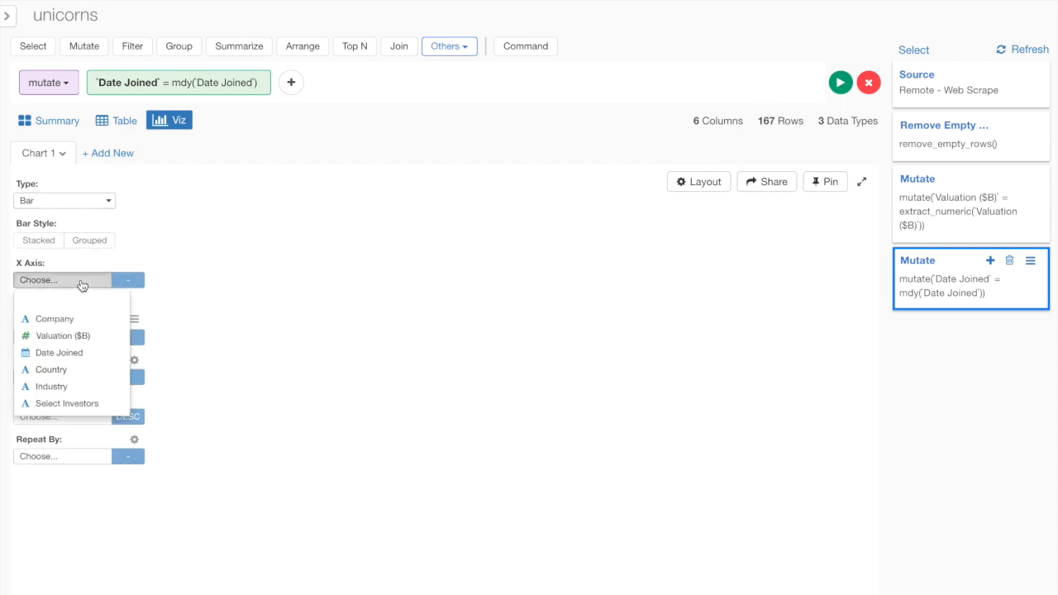
{"action": "left_click", "coordinate": [86, 353]}
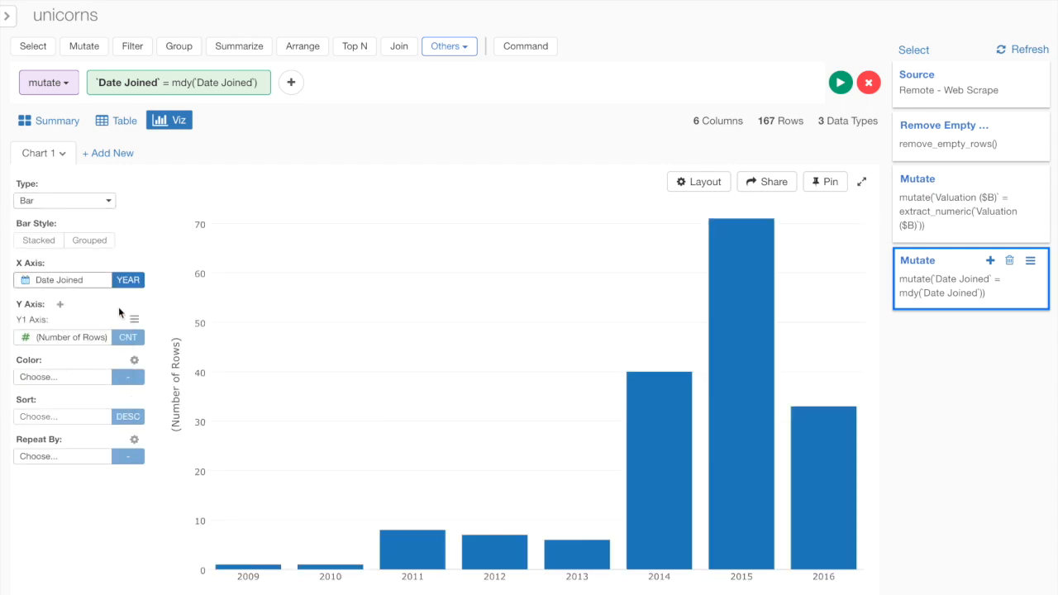
Round the chart's Date Joined axis to month and color the bars by Country
{"action": "left_click", "coordinate": [129, 281]}
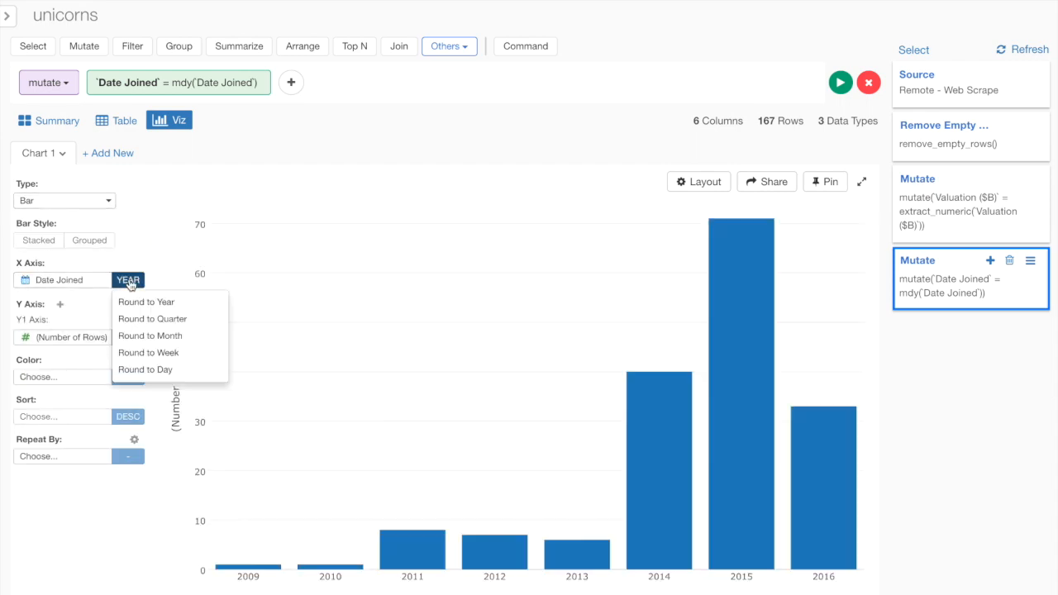
{"action": "left_click", "coordinate": [184, 333]}
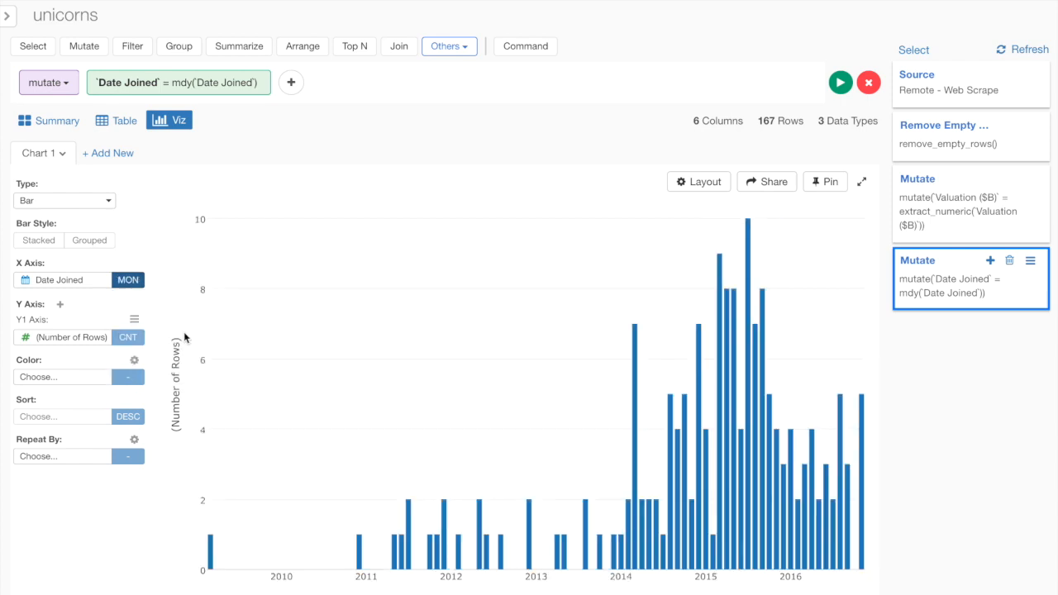
{"action": "left_click", "coordinate": [33, 377]}
{"action": "left_click", "coordinate": [75, 322]}
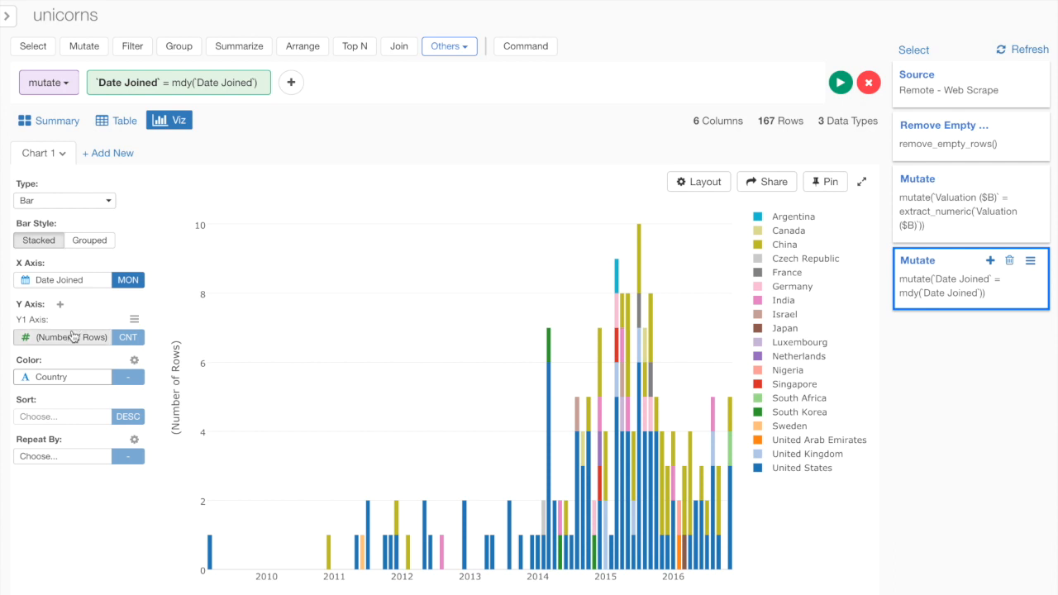
Change the chart type to Line and apply a Cumulative window calculation using Sum to the number of rows
{"action": "left_click", "coordinate": [57, 201]}
{"action": "left_click", "coordinate": [66, 293]}
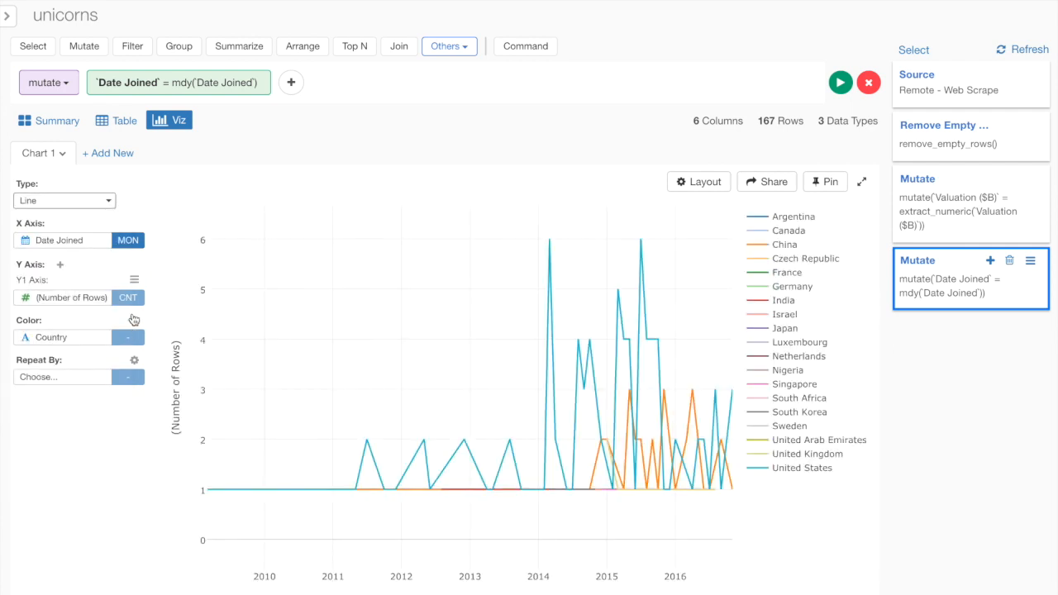
{"action": "left_click", "coordinate": [134, 279]}
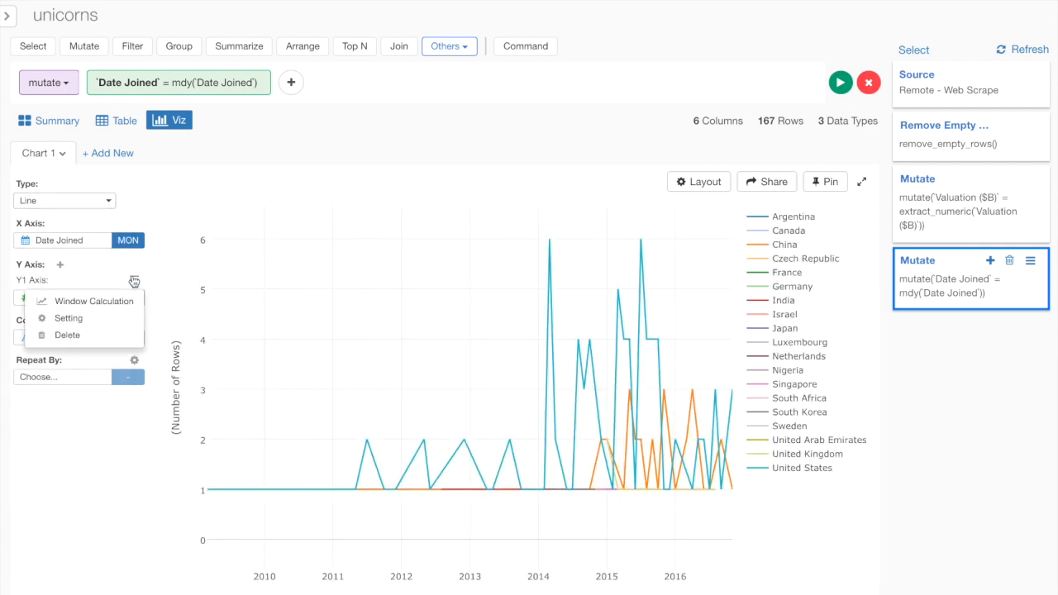
{"action": "left_click", "coordinate": [86, 306]}
{"action": "left_click", "coordinate": [68, 343]}
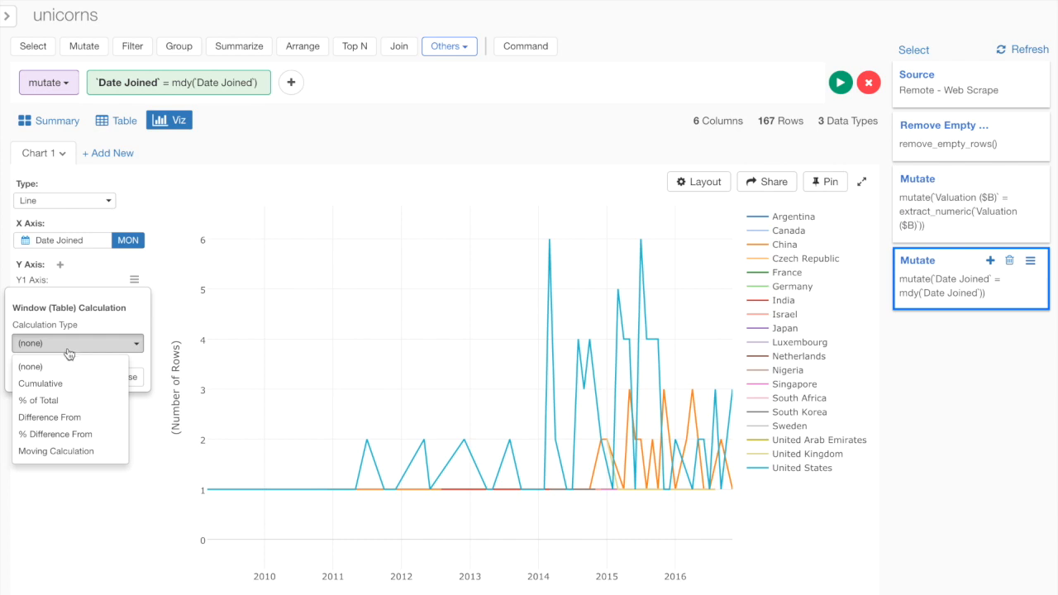
{"action": "left_click", "coordinate": [71, 385]}
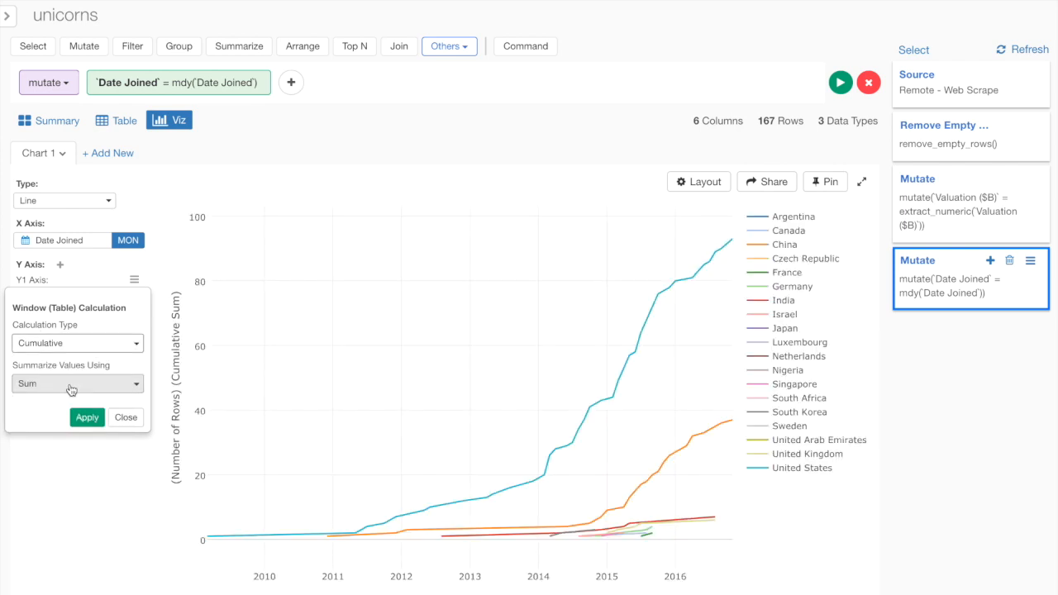
{"action": "left_click", "coordinate": [125, 417]}
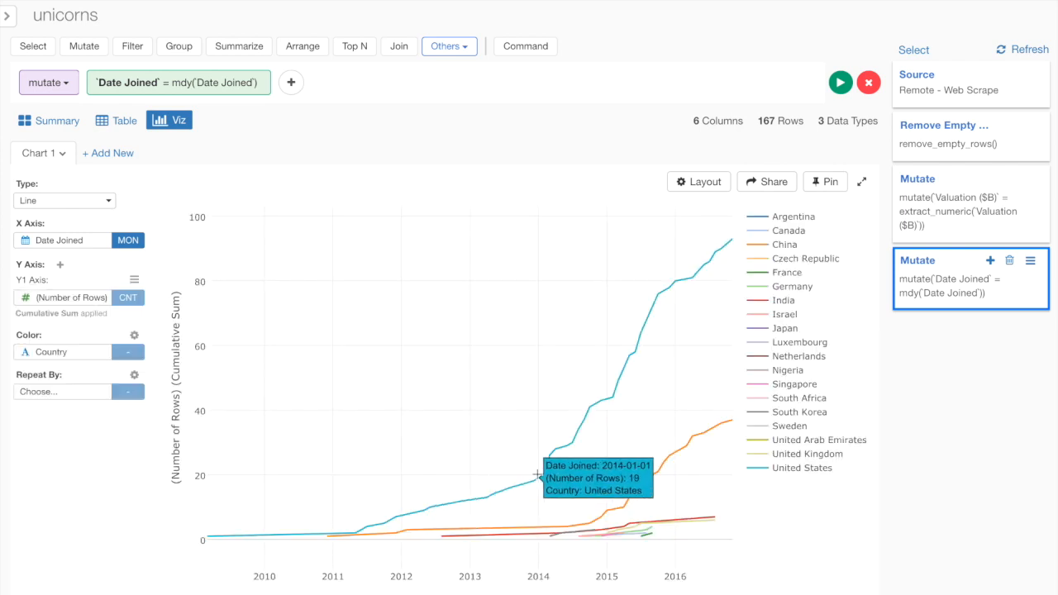
Show the data as a table, then add an expression to the mutate step that cleans the existing Company column with str_clean and run it
{"action": "left_click", "coordinate": [110, 121]}
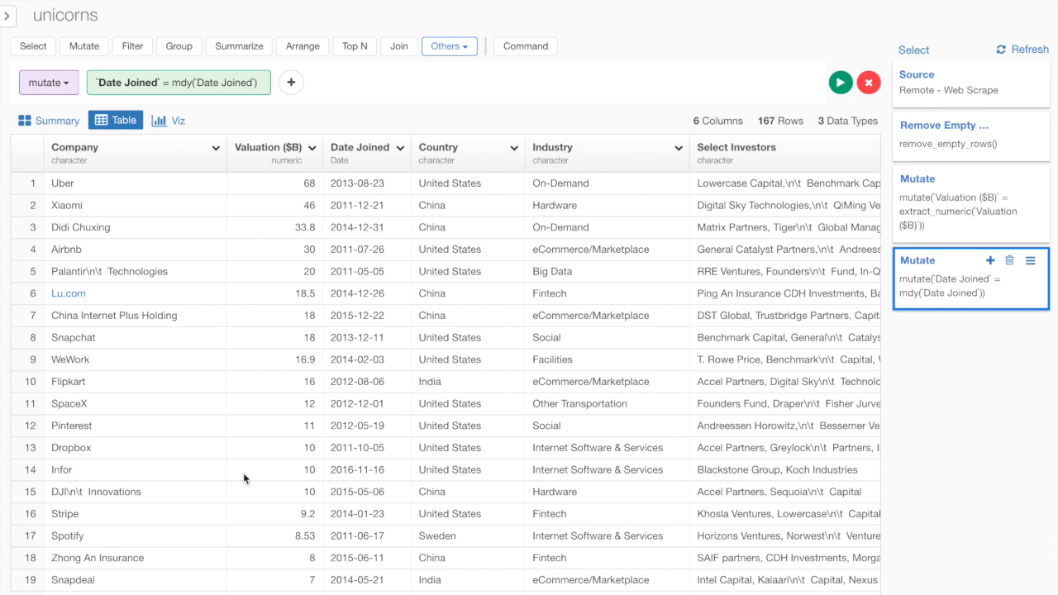
{"action": "scroll", "coordinate": [633, 447], "scroll_direction": "right", "scroll_amount": 5}
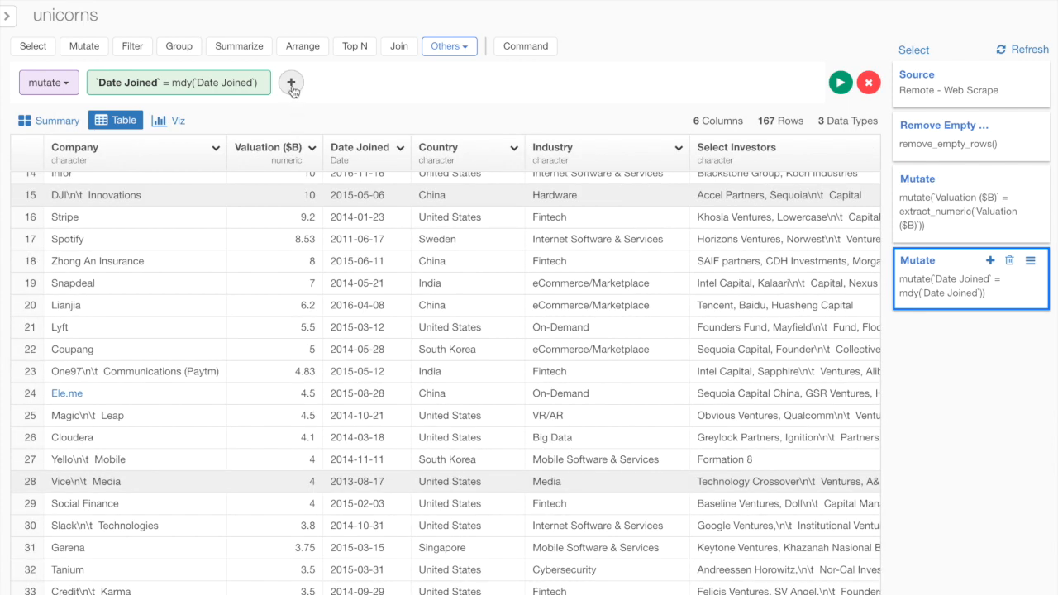
{"action": "left_click", "coordinate": [291, 86]}
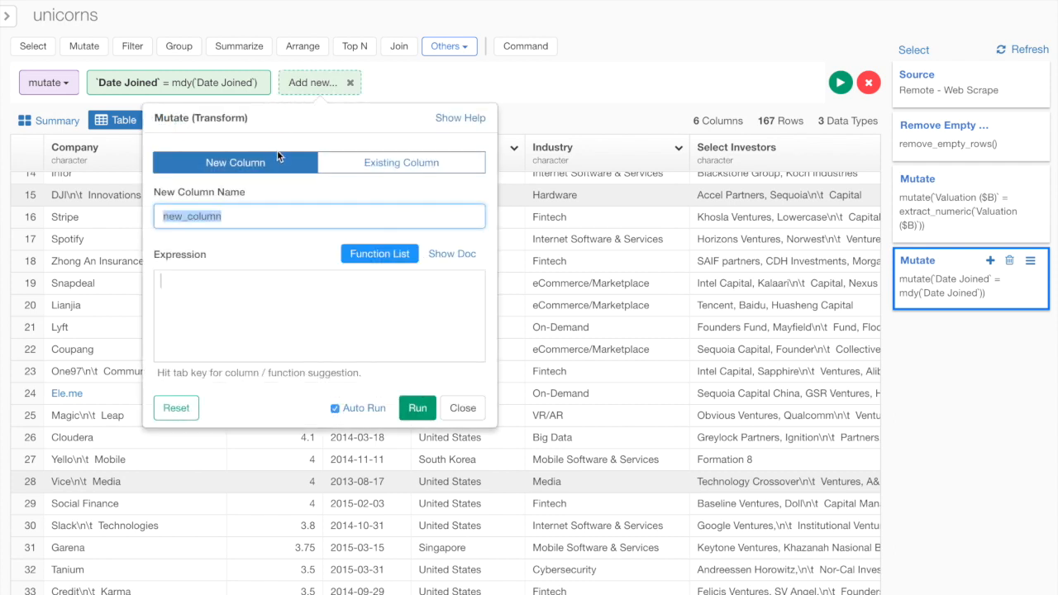
{"action": "left_click", "coordinate": [371, 164]}
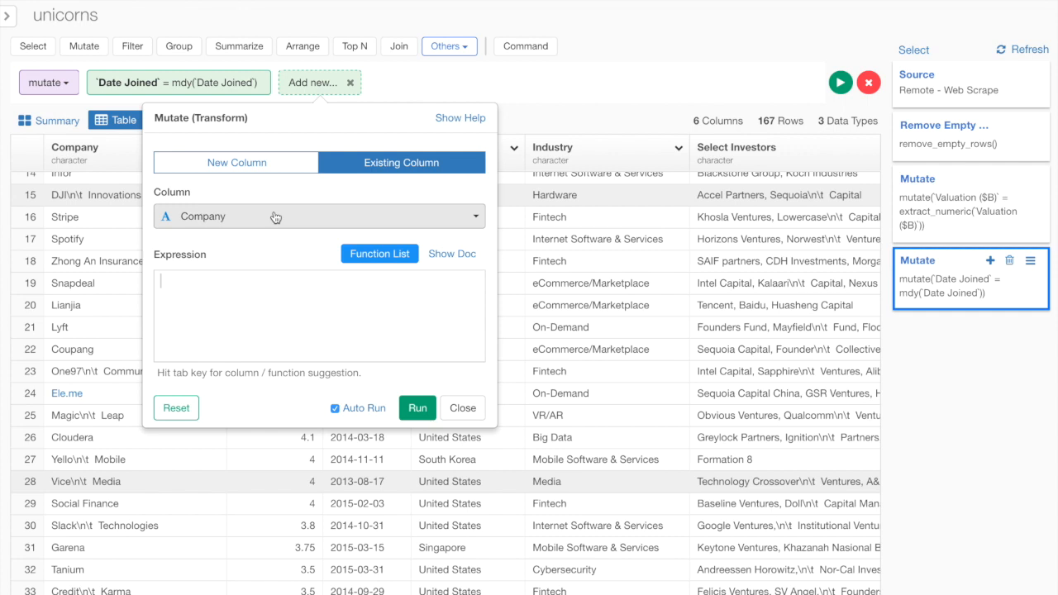
{"action": "left_click", "coordinate": [382, 253]}
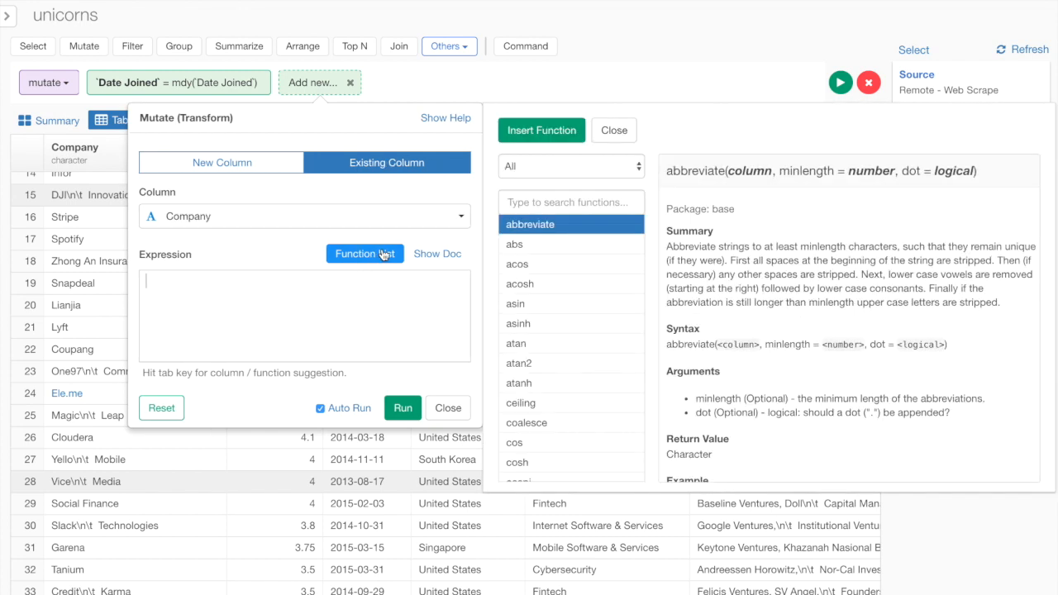
{"action": "left_click", "coordinate": [620, 167]}
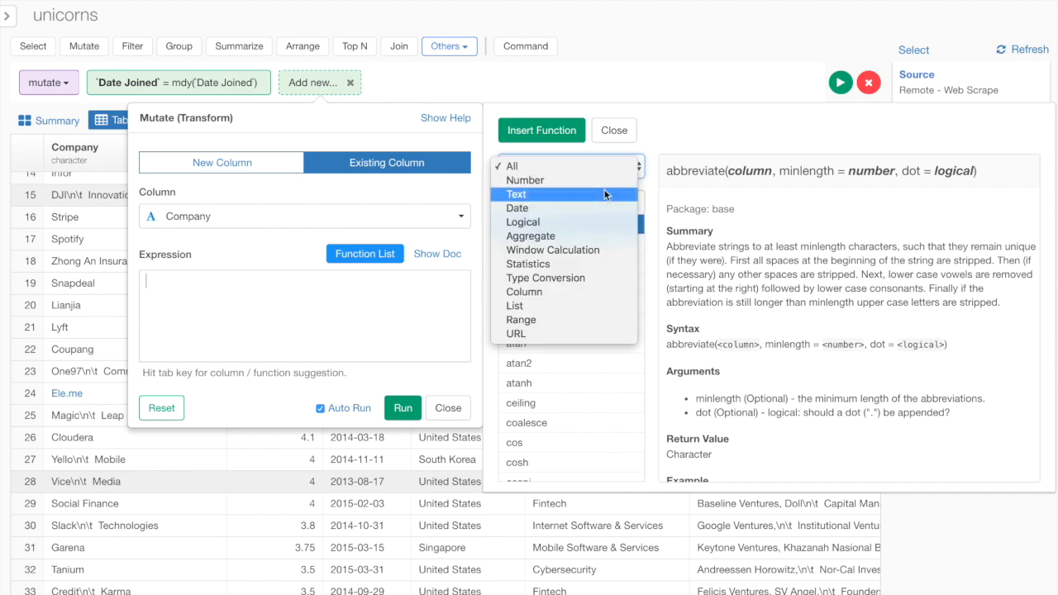
{"action": "left_click", "coordinate": [606, 195]}
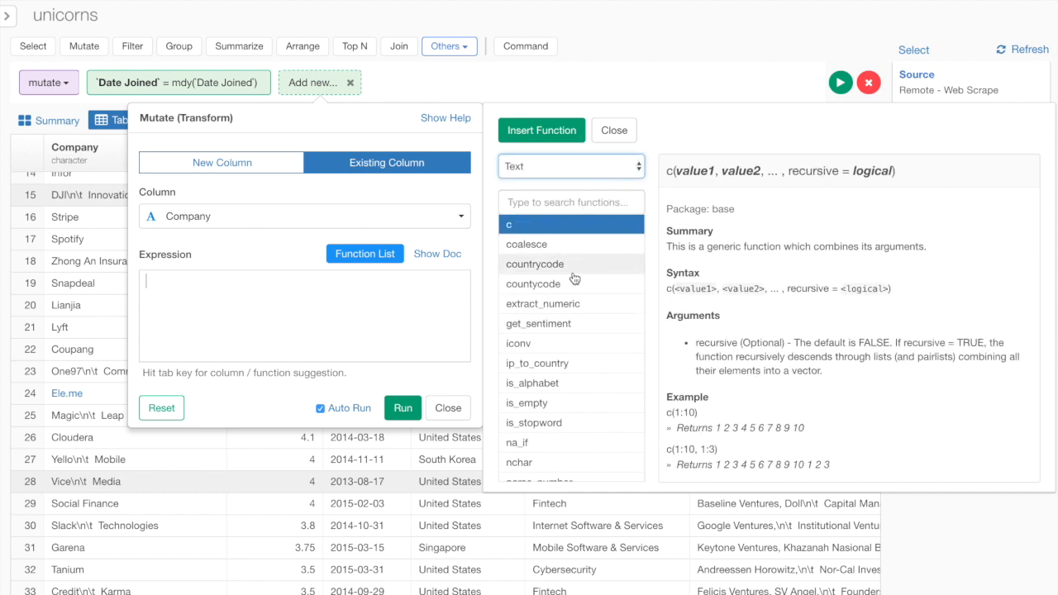
{"action": "left_click", "coordinate": [568, 204]}
{"action": "type", "text": "cle"}
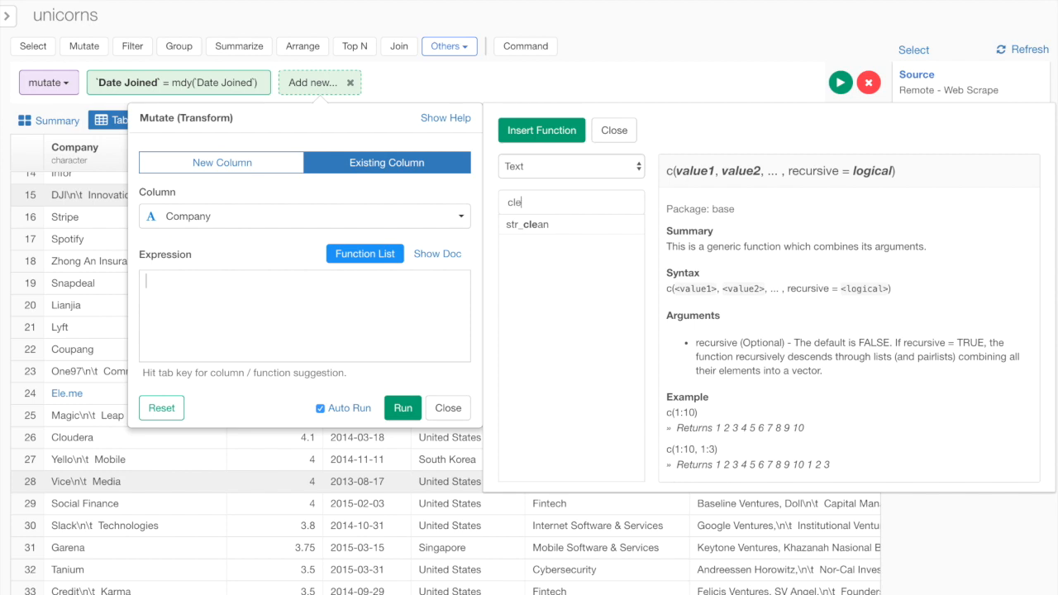
{"action": "double_click", "coordinate": [533, 224]}
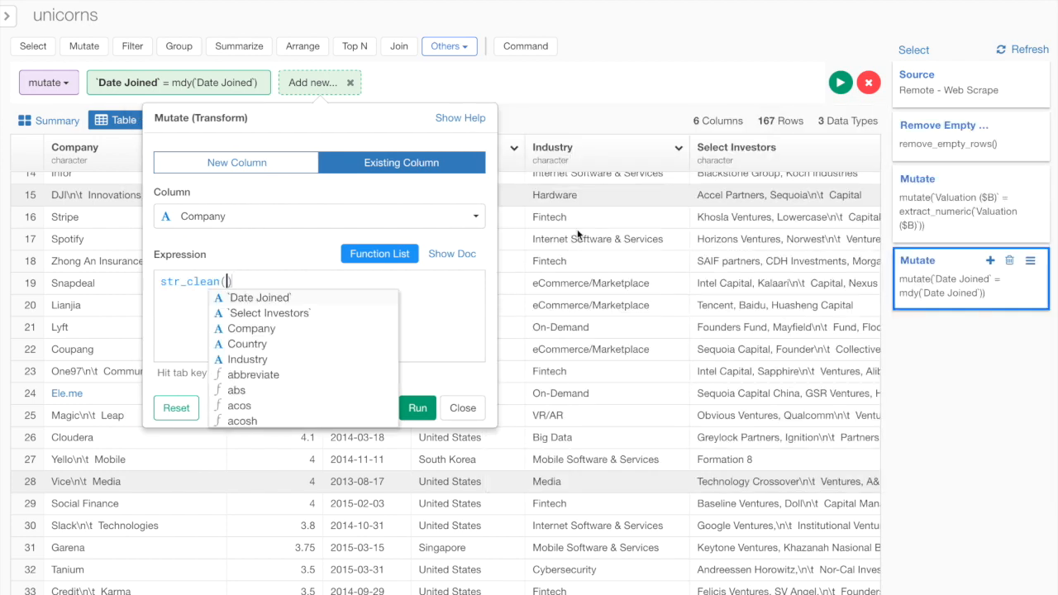
{"action": "left_click", "coordinate": [314, 329]}
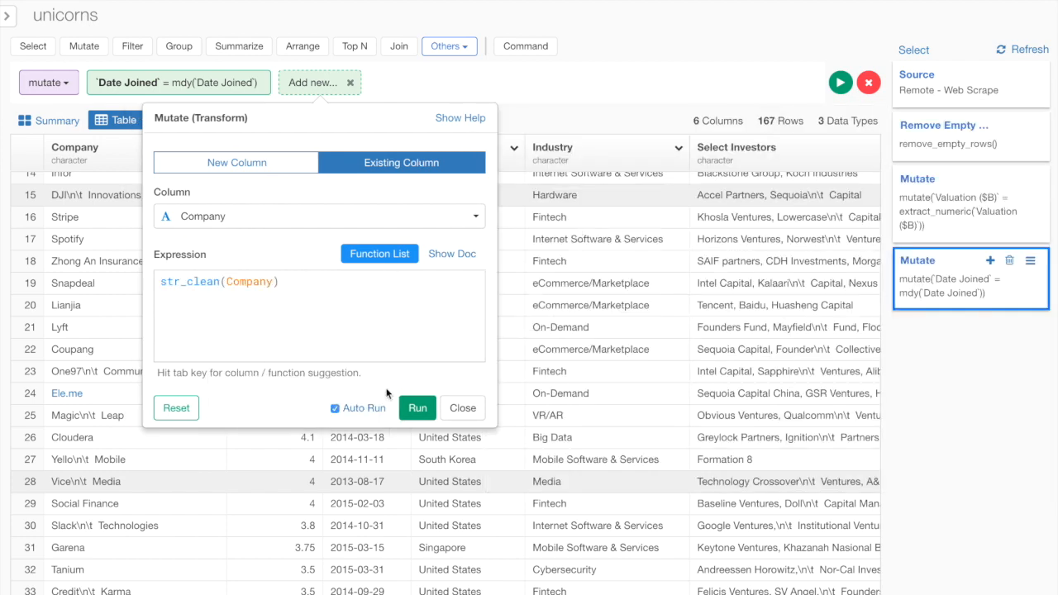
{"action": "left_click", "coordinate": [416, 408]}
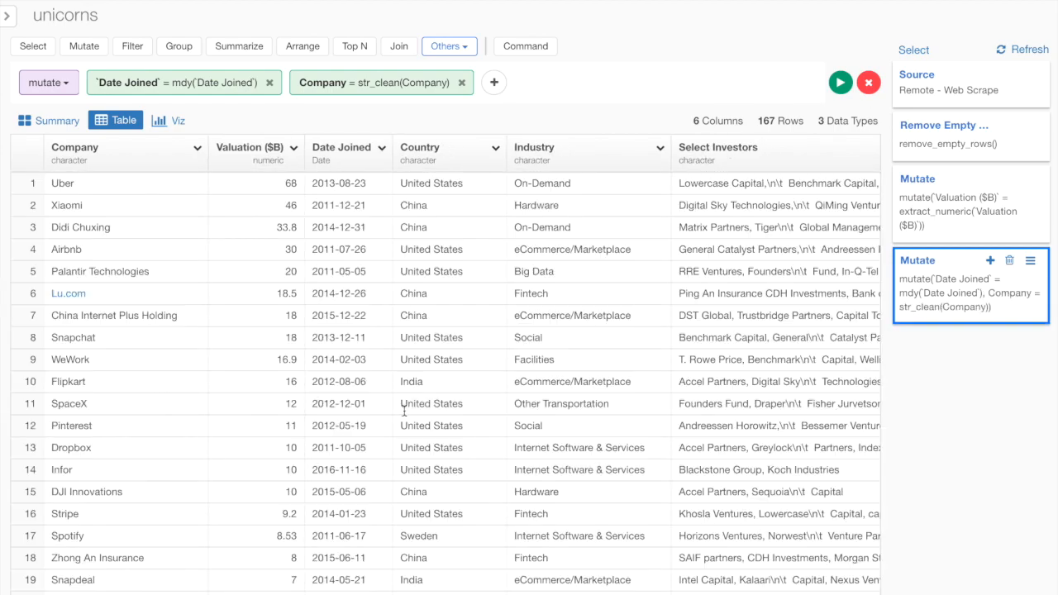
Add another expression to the mutate step that cleans the existing Select Investors column with str_clean and run it
{"action": "scroll", "coordinate": [99, 500], "scroll_direction": "down", "scroll_amount": 8}
{"action": "scroll", "coordinate": [98, 504], "scroll_direction": "up", "scroll_amount": 8}
{"action": "scroll", "coordinate": [727, 389], "scroll_direction": "right", "scroll_amount": 5}
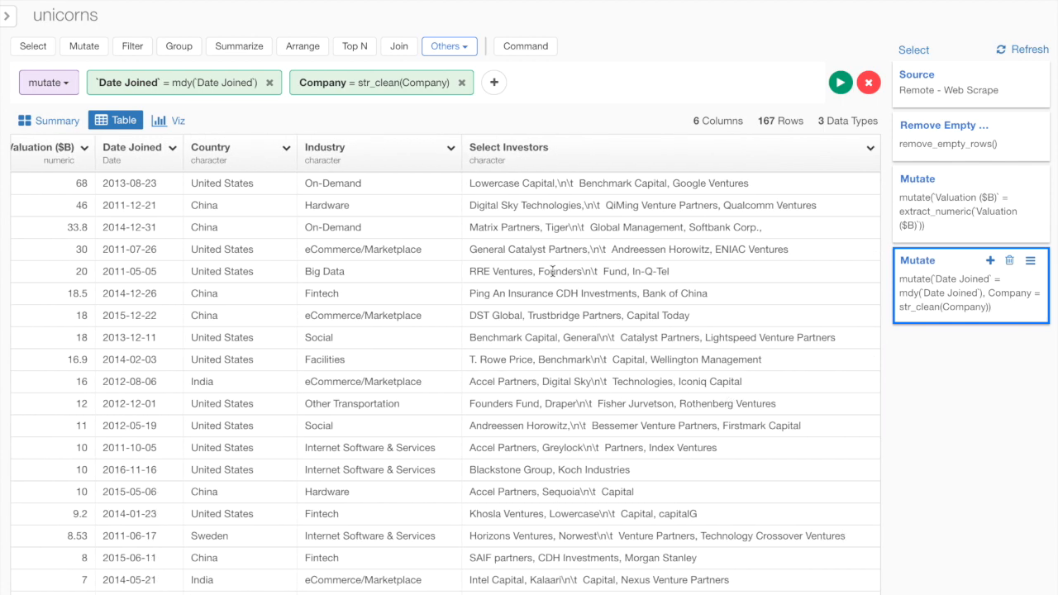
{"action": "left_click", "coordinate": [494, 83]}
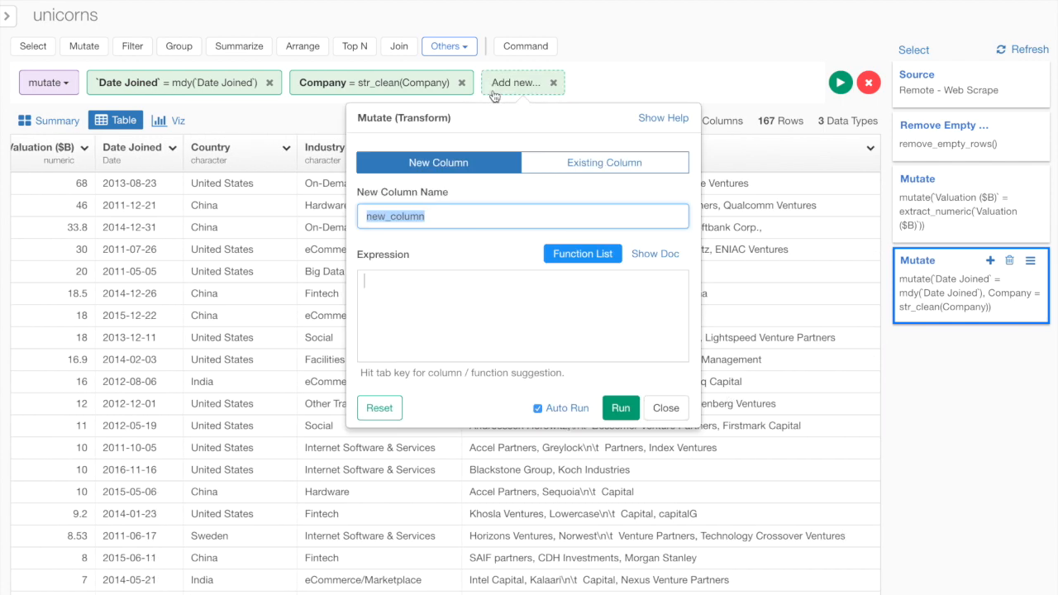
{"action": "left_click", "coordinate": [574, 168]}
{"action": "left_click", "coordinate": [488, 219]}
{"action": "left_click", "coordinate": [480, 334]}
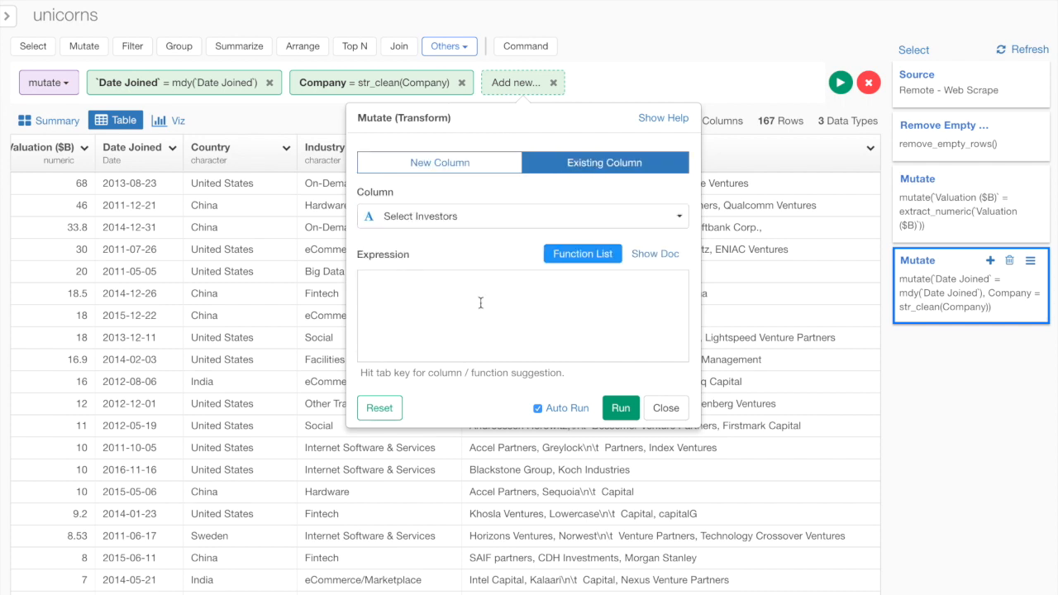
{"action": "left_click", "coordinate": [481, 302]}
{"action": "type", "text": "str"}
{"action": "key", "text": "Return"}
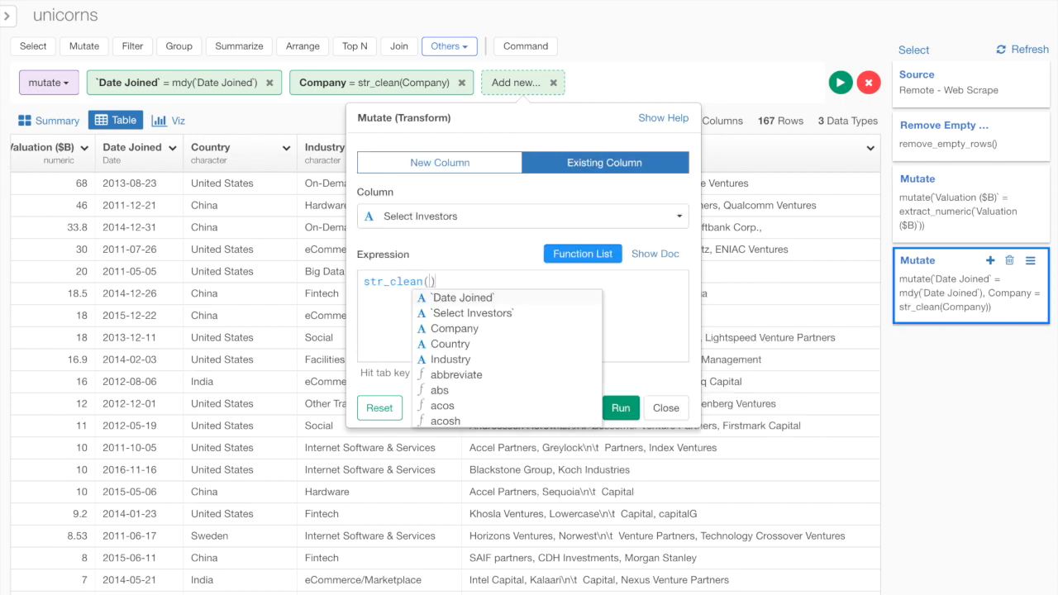
{"action": "type", "text": "in"}
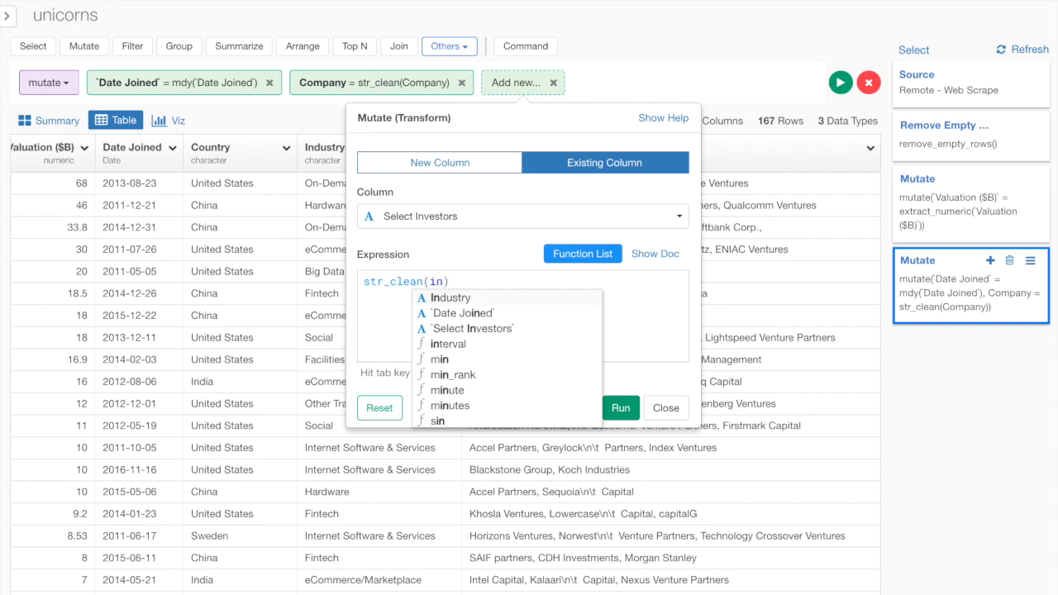
{"action": "type", "text": "v"}
{"action": "key", "text": "Return"}
{"action": "key", "text": "Return"}
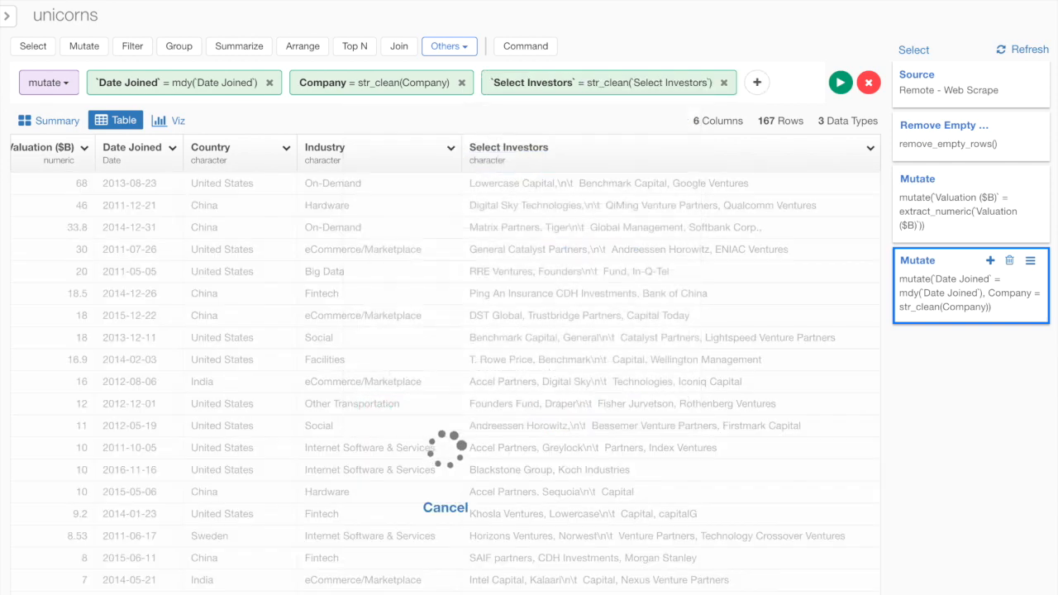
Add a Clean Column Names step to the unicorns data frame
{"action": "scroll", "coordinate": [692, 377], "scroll_direction": "right", "scroll_amount": 3}
{"action": "scroll", "coordinate": [668, 331], "scroll_direction": "left", "scroll_amount": 3}
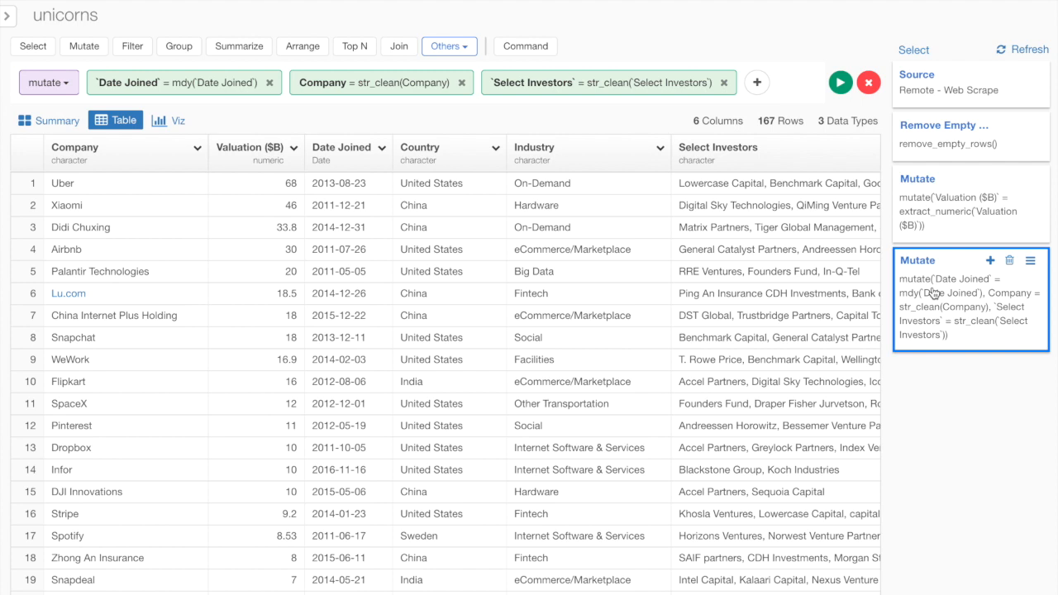
{"action": "left_click", "coordinate": [448, 47]}
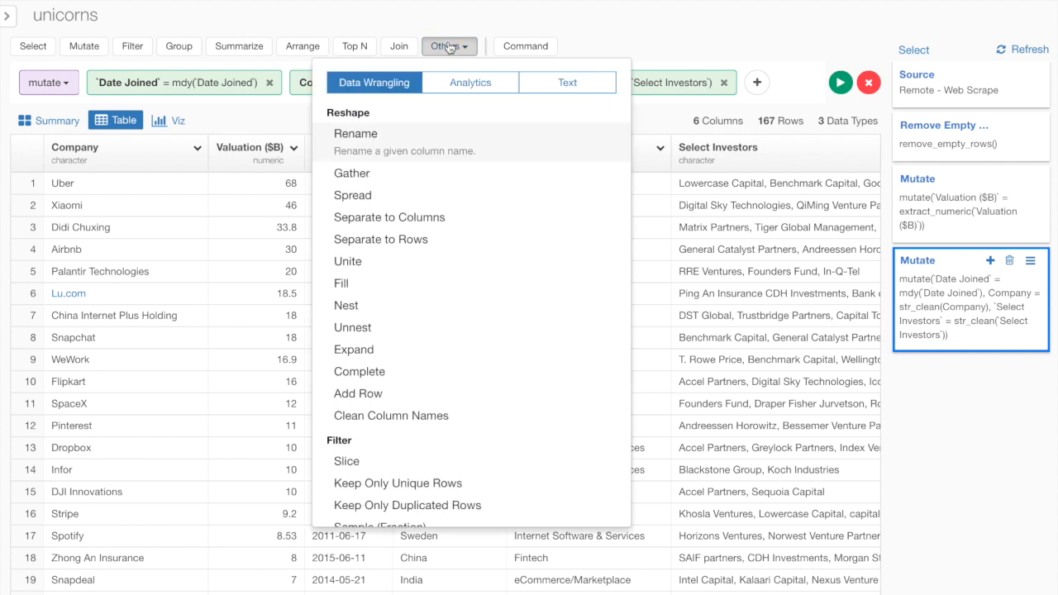
{"action": "scroll", "coordinate": [441, 304], "scroll_direction": "down", "scroll_amount": 1}
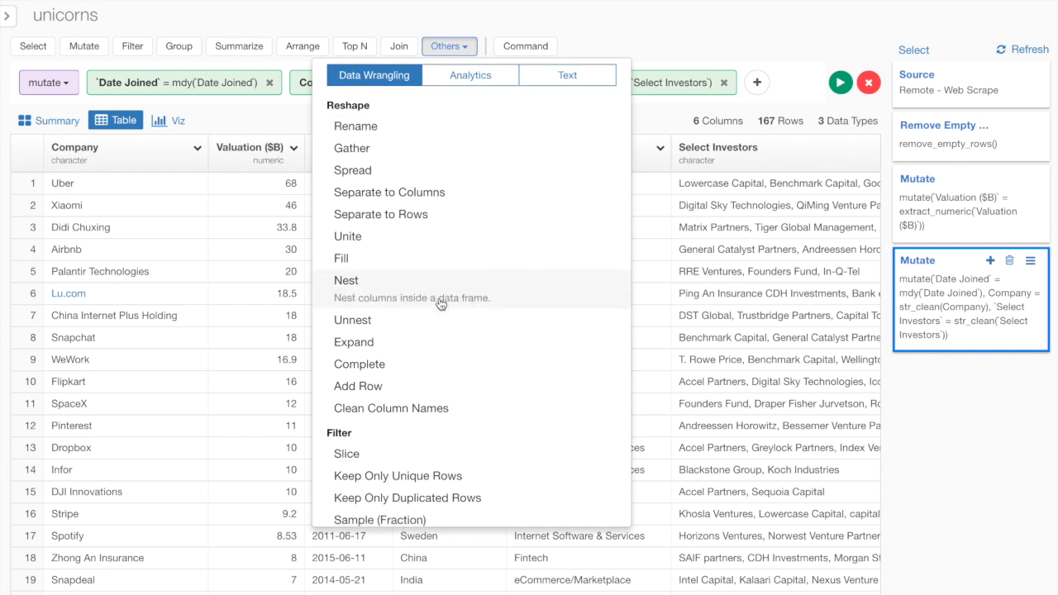
{"action": "scroll", "coordinate": [438, 310], "scroll_direction": "down", "scroll_amount": 3}
{"action": "left_click", "coordinate": [434, 320]}
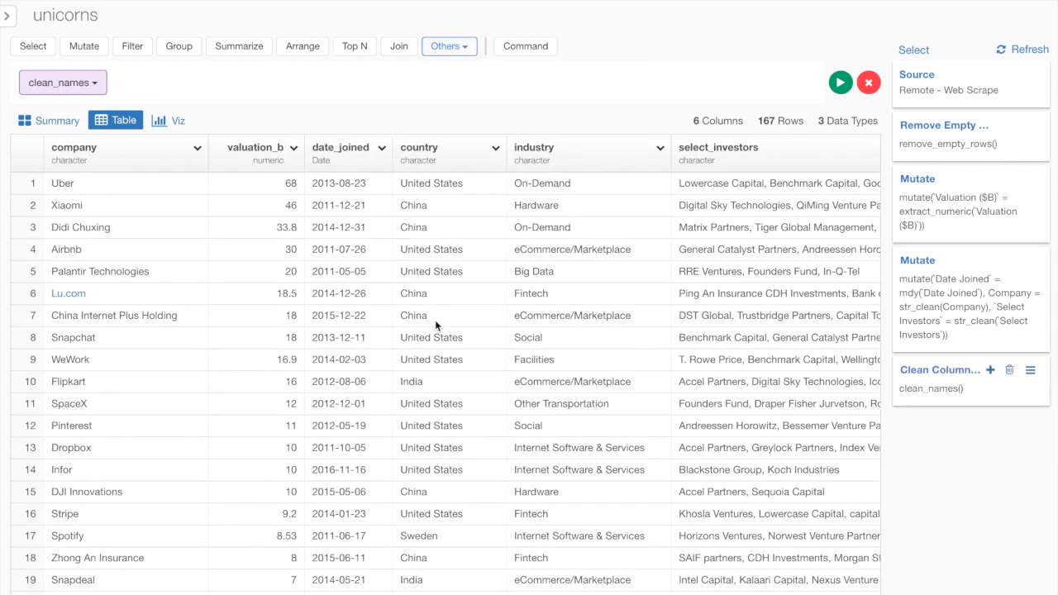
Separate the select_investors column into rows using the text ", " as separator, run it, and look through the separated rows
{"action": "scroll", "coordinate": [608, 311], "scroll_direction": "right", "scroll_amount": 3}
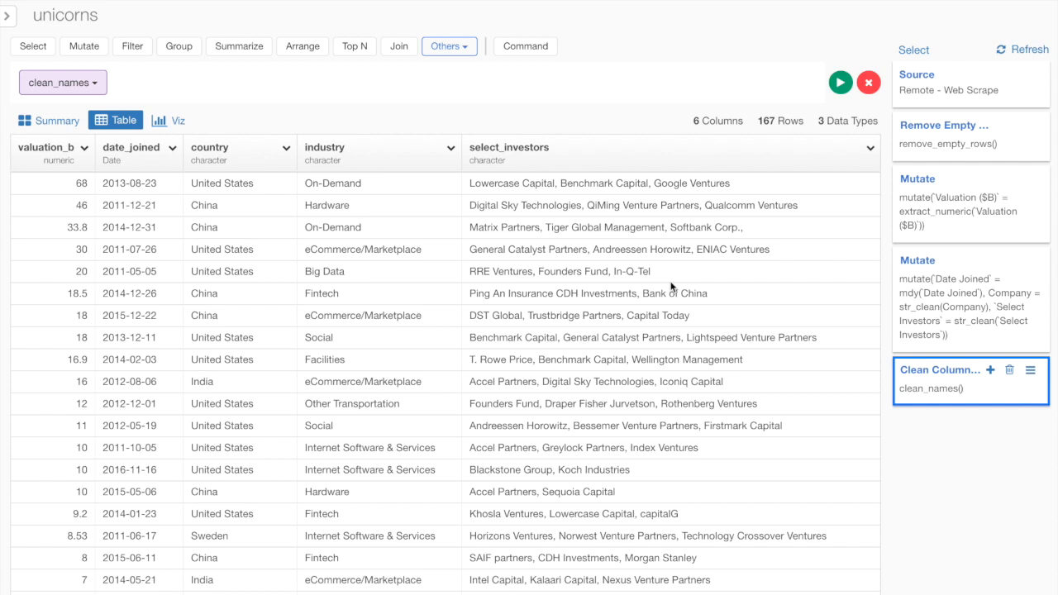
{"action": "left_click", "coordinate": [870, 148]}
{"action": "mouse_move", "coordinate": [876, 394]}
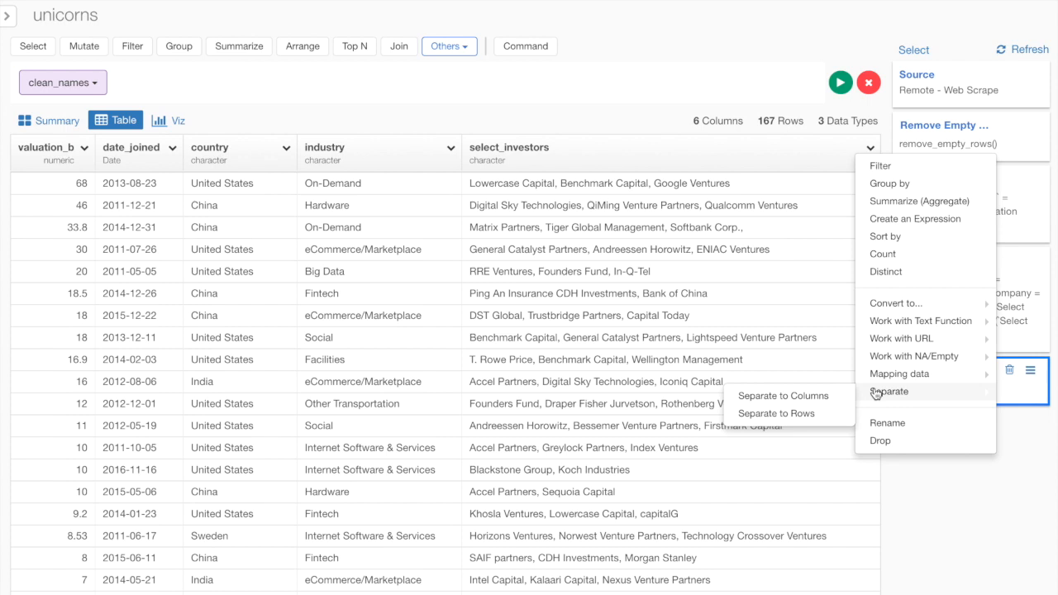
{"action": "left_click", "coordinate": [822, 412]}
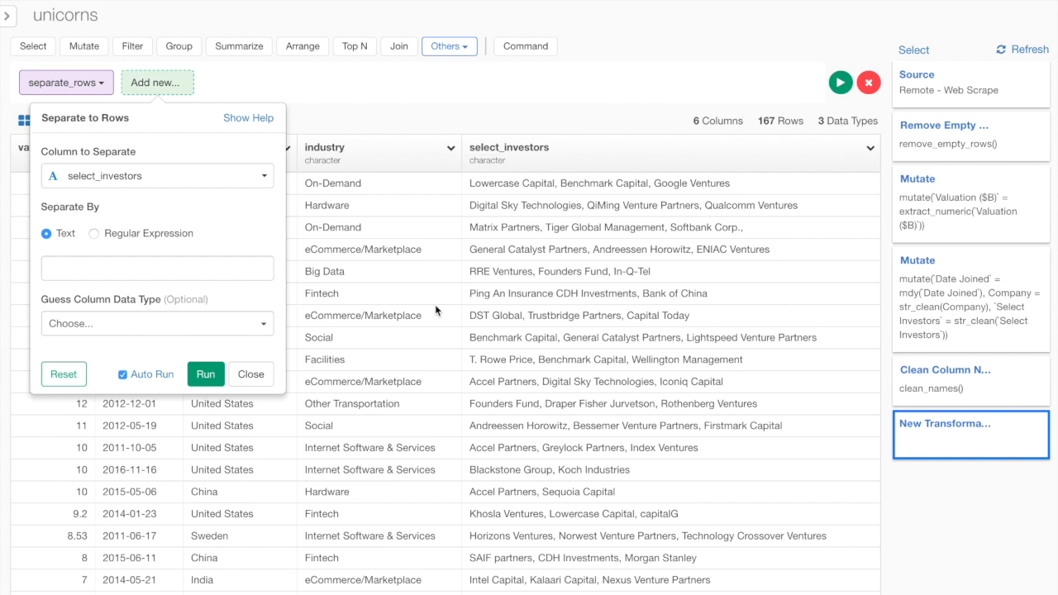
{"action": "left_click", "coordinate": [213, 268]}
{"action": "type", "text": ","}
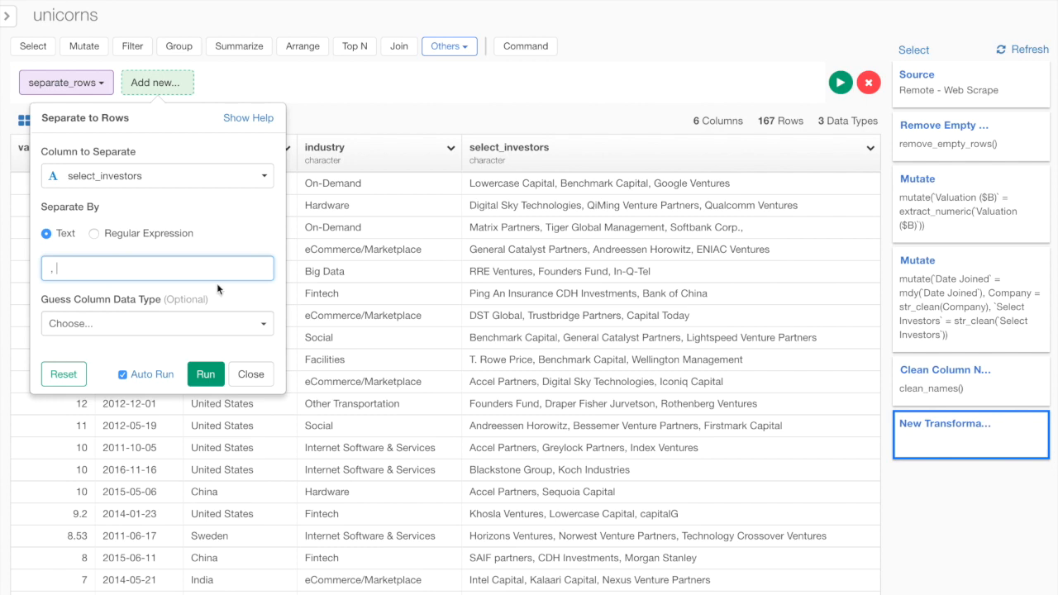
{"action": "left_click", "coordinate": [207, 374]}
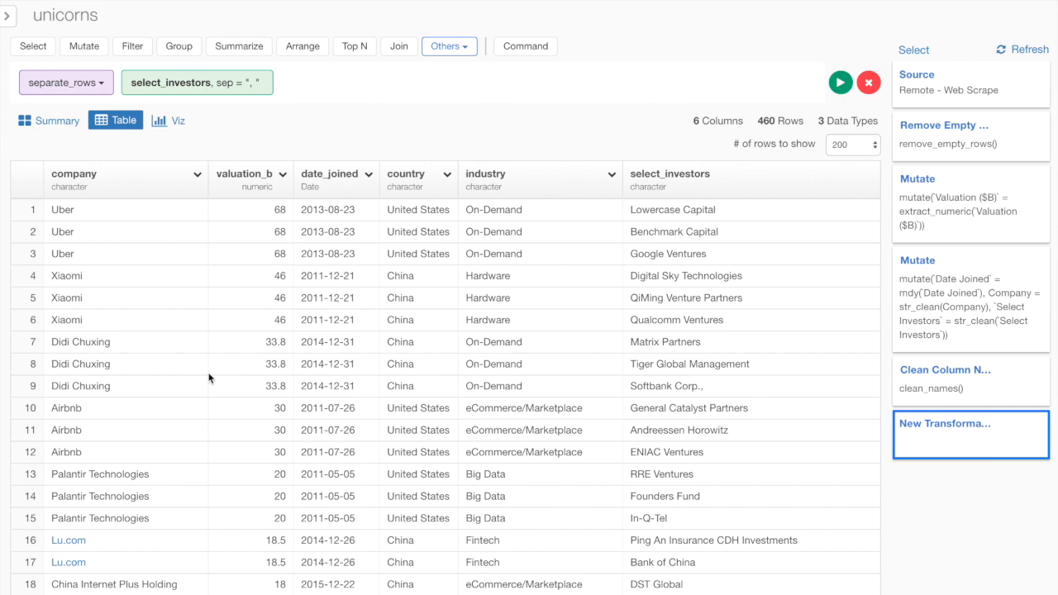
{"action": "scroll", "coordinate": [663, 401], "scroll_direction": "right", "scroll_amount": 1}
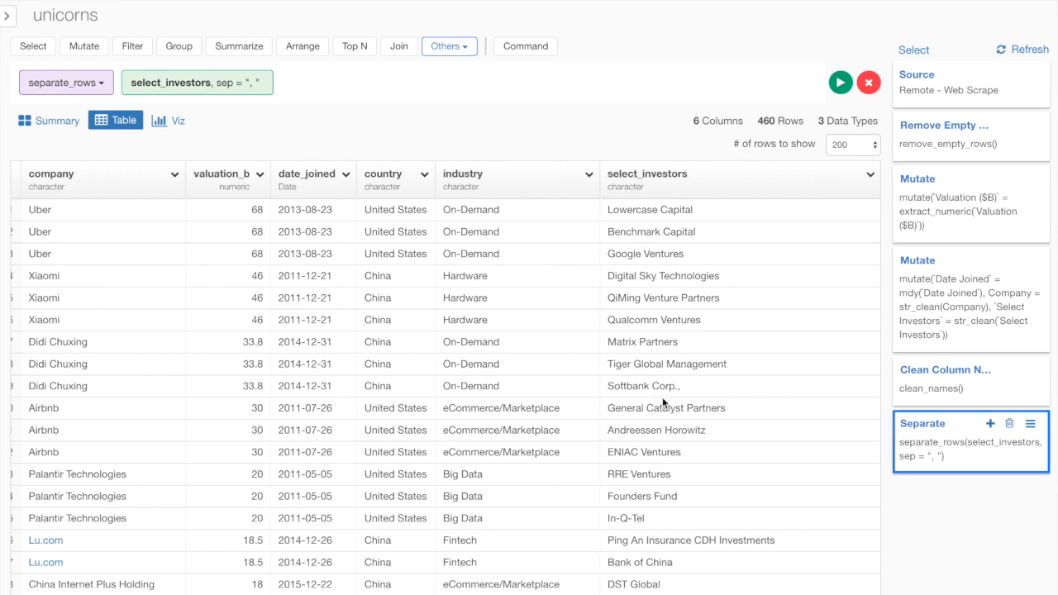
{"action": "scroll", "coordinate": [663, 397], "scroll_direction": "down", "scroll_amount": 10}
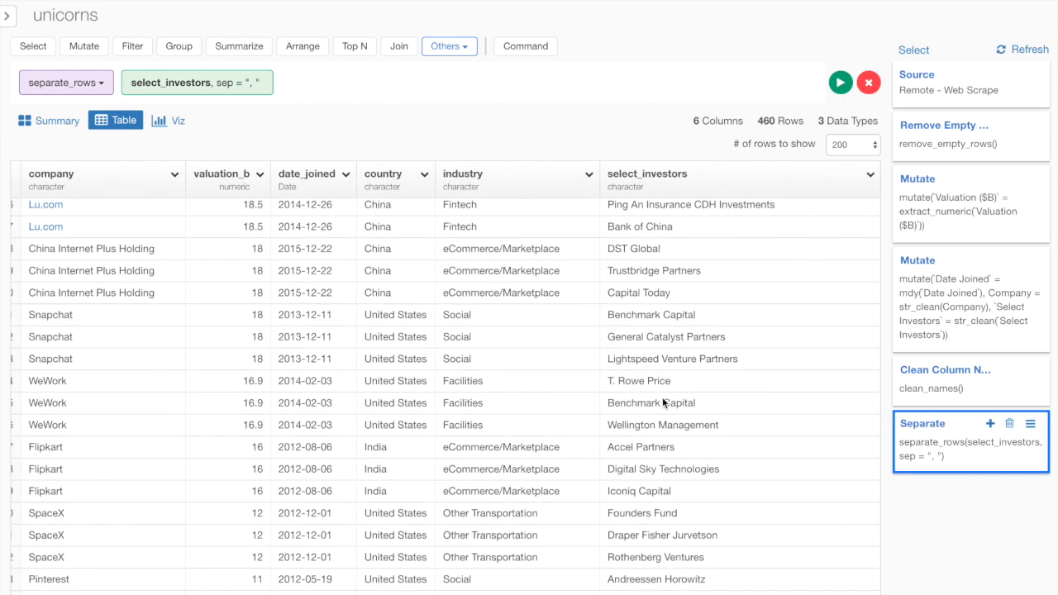
{"action": "scroll", "coordinate": [663, 397], "scroll_direction": "down", "scroll_amount": 10}
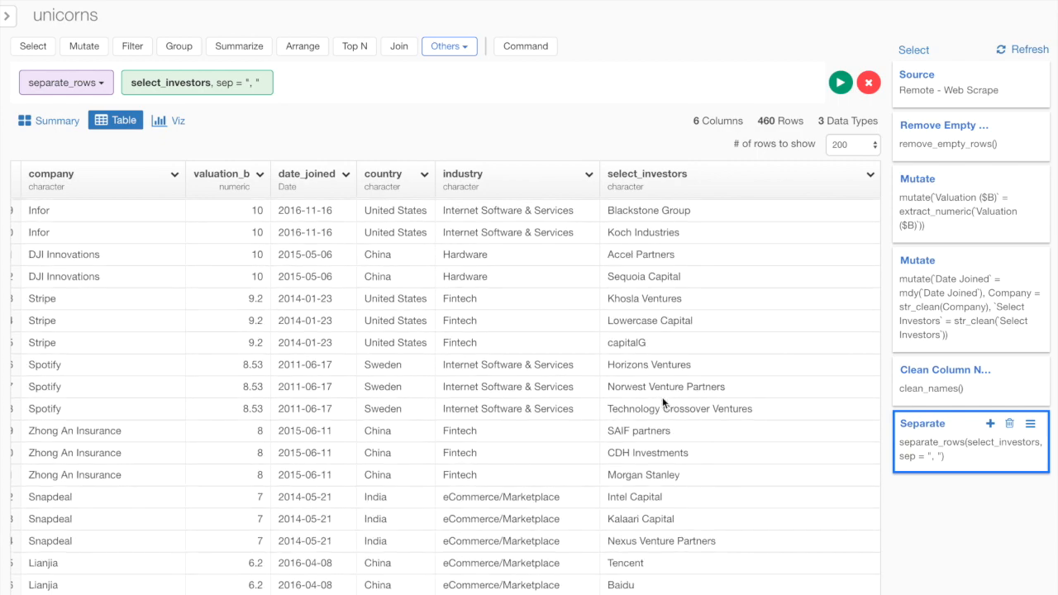
{"action": "scroll", "coordinate": [662, 397], "scroll_direction": "up", "scroll_amount": 20}
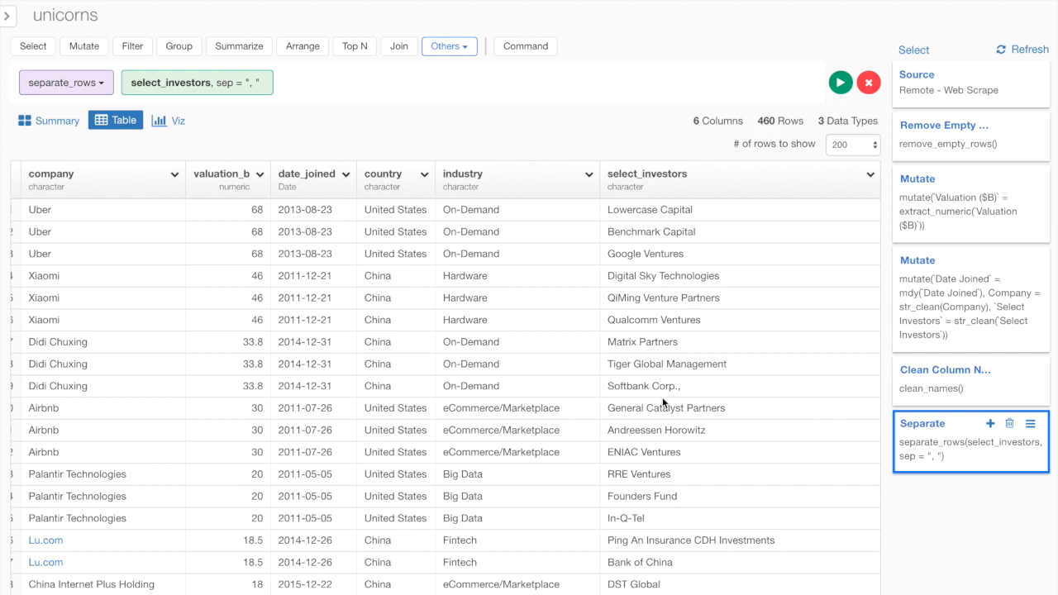
Set Chart 2 to a Line chart with date_joined on the X axis, rounded to month
{"action": "left_click", "coordinate": [169, 120]}
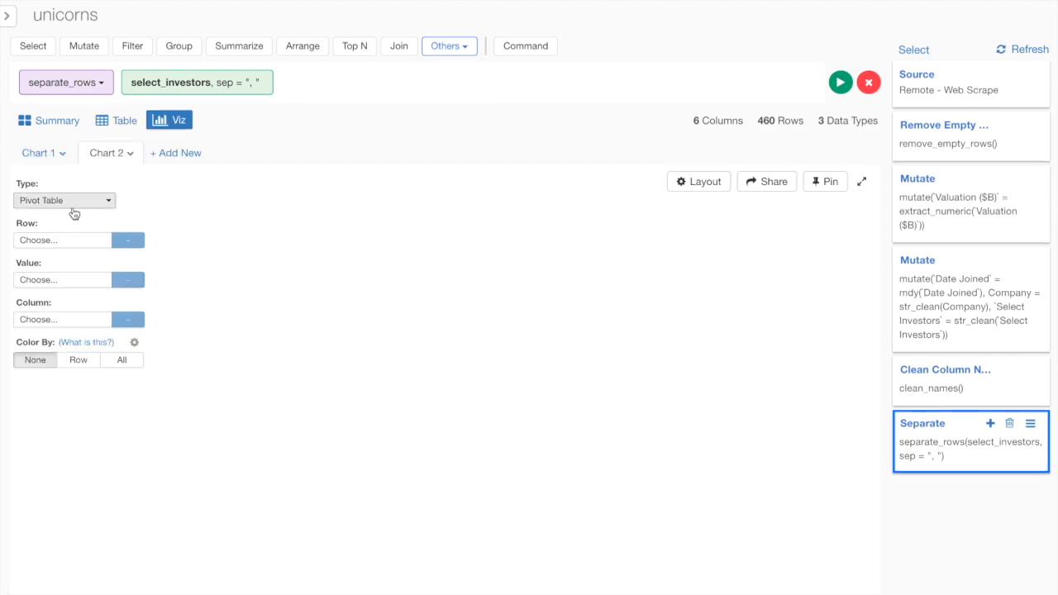
{"action": "left_click", "coordinate": [66, 202]}
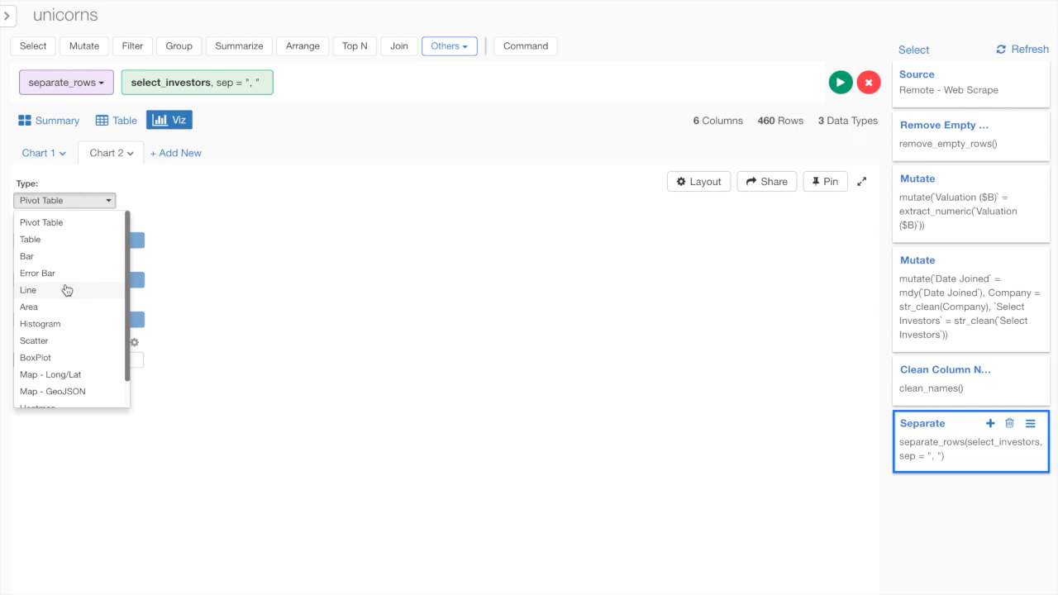
{"action": "left_click", "coordinate": [66, 290]}
{"action": "left_click", "coordinate": [64, 241]}
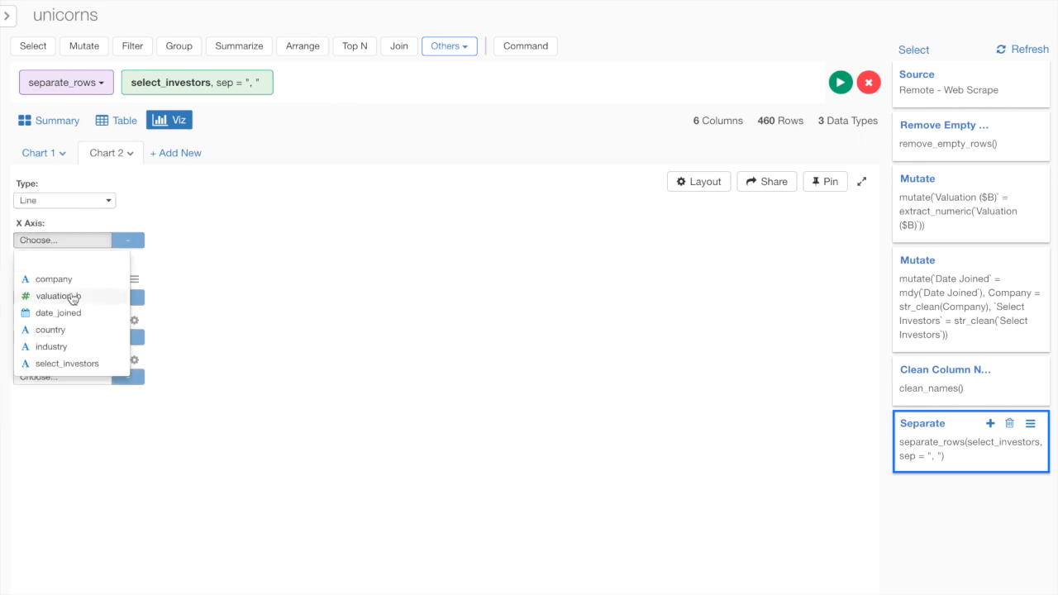
{"action": "left_click", "coordinate": [66, 313]}
{"action": "left_click", "coordinate": [128, 240]}
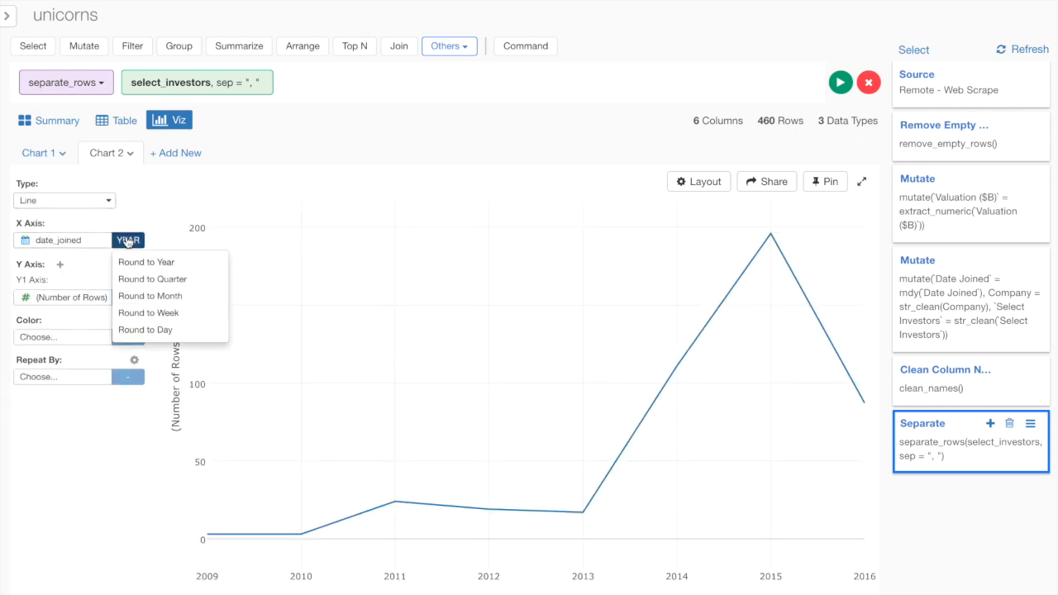
{"action": "left_click", "coordinate": [165, 296]}
Apply a Cumulative window calculation to the number of rows on the Y1 axis of Chart 2
{"action": "left_click", "coordinate": [133, 282]}
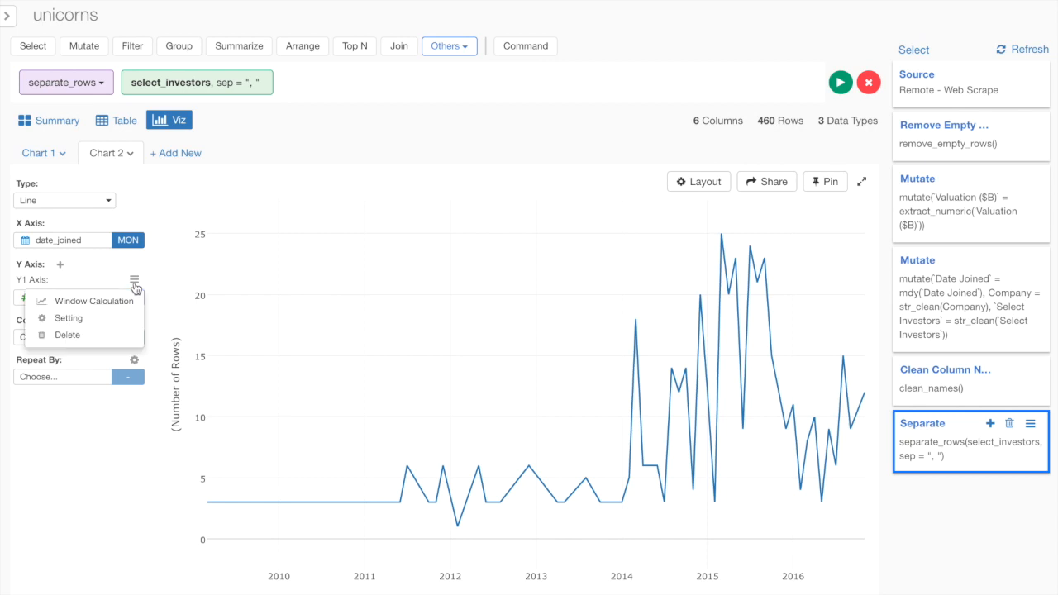
{"action": "left_click", "coordinate": [96, 303]}
{"action": "left_click", "coordinate": [74, 343]}
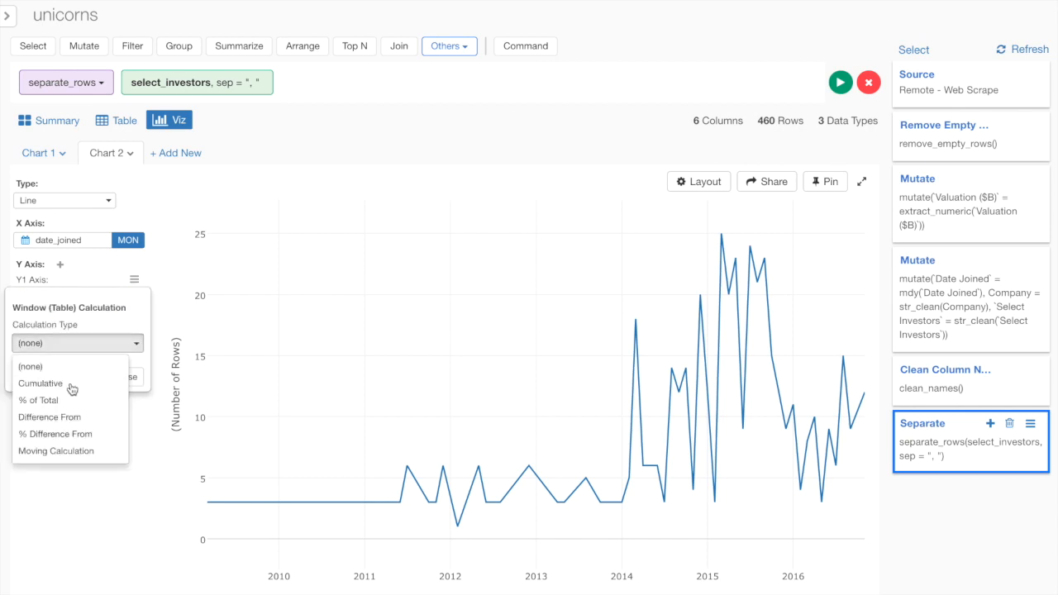
{"action": "left_click", "coordinate": [69, 383]}
Color the line chart by select_investors and agree to generate it despite the many unique values
{"action": "left_click", "coordinate": [50, 354]}
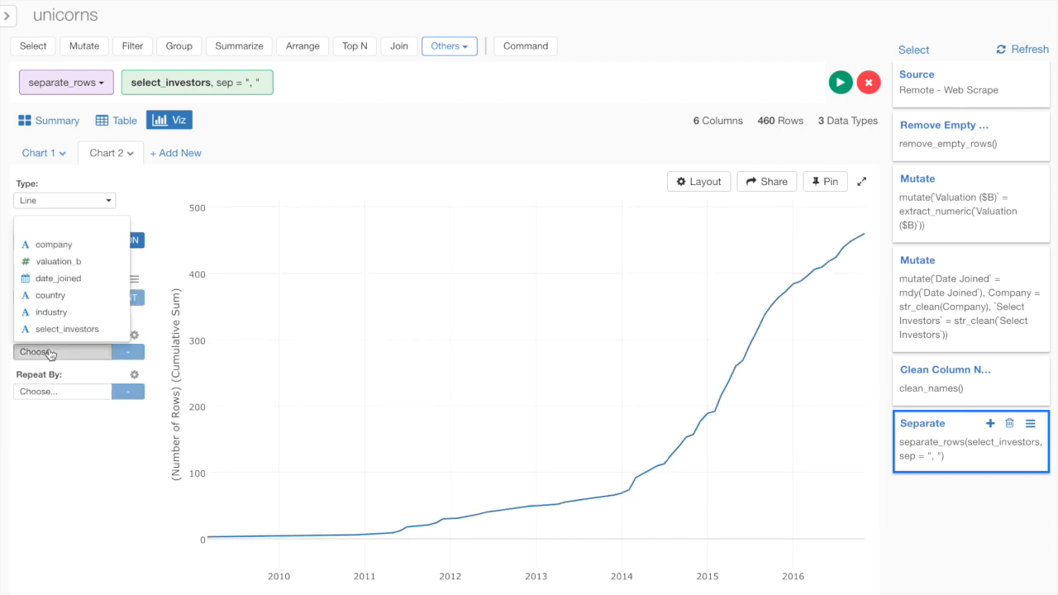
{"action": "left_click", "coordinate": [60, 331]}
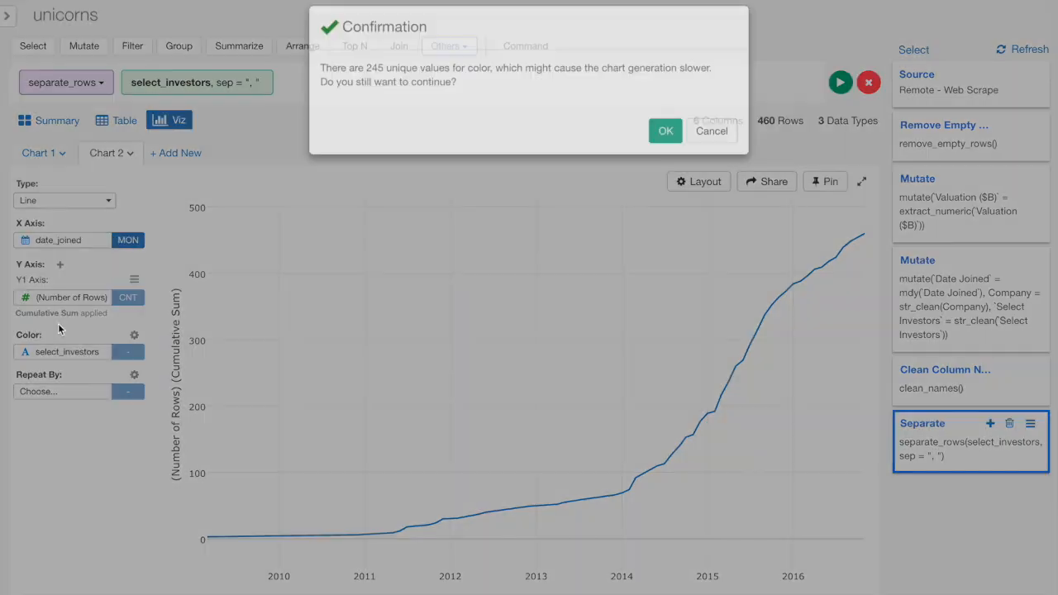
{"action": "left_click", "coordinate": [664, 149]}
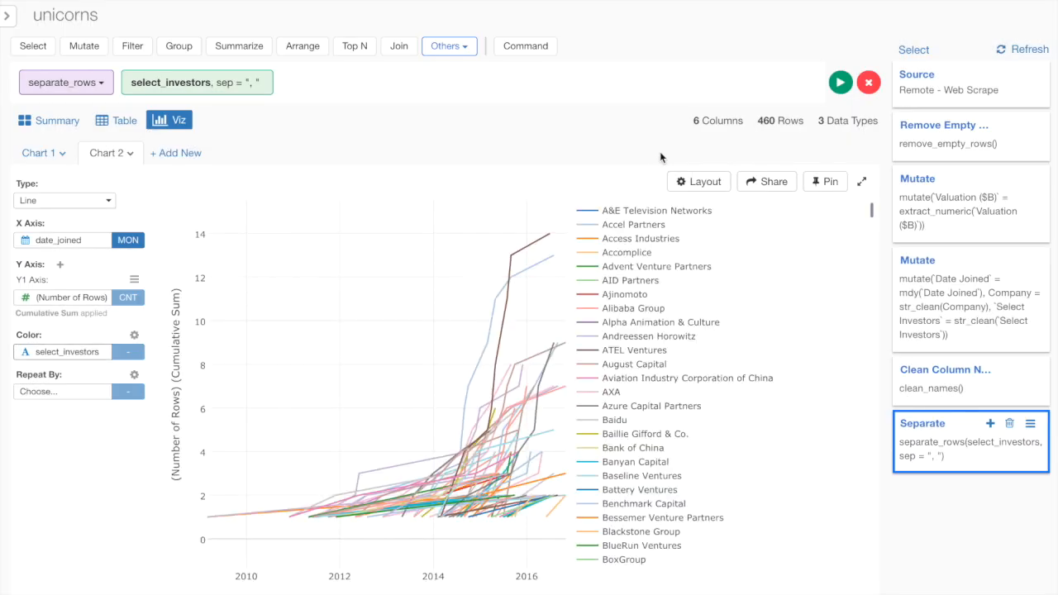